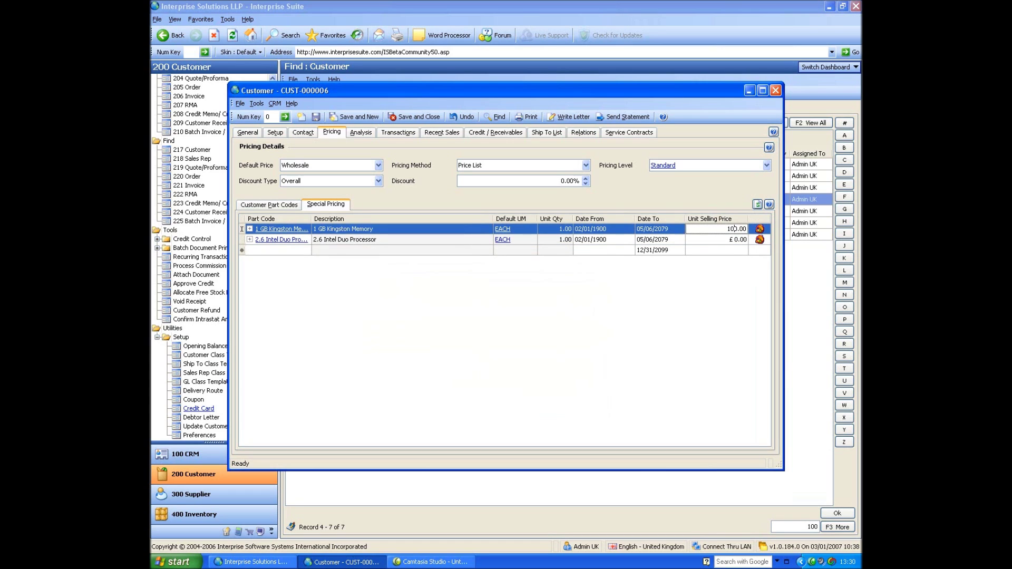
# Commit the £100.00 special price for 1 GB Kingston Memory and cap its first EACH quantity price break at 100 units.
pyautogui.press('Tab')
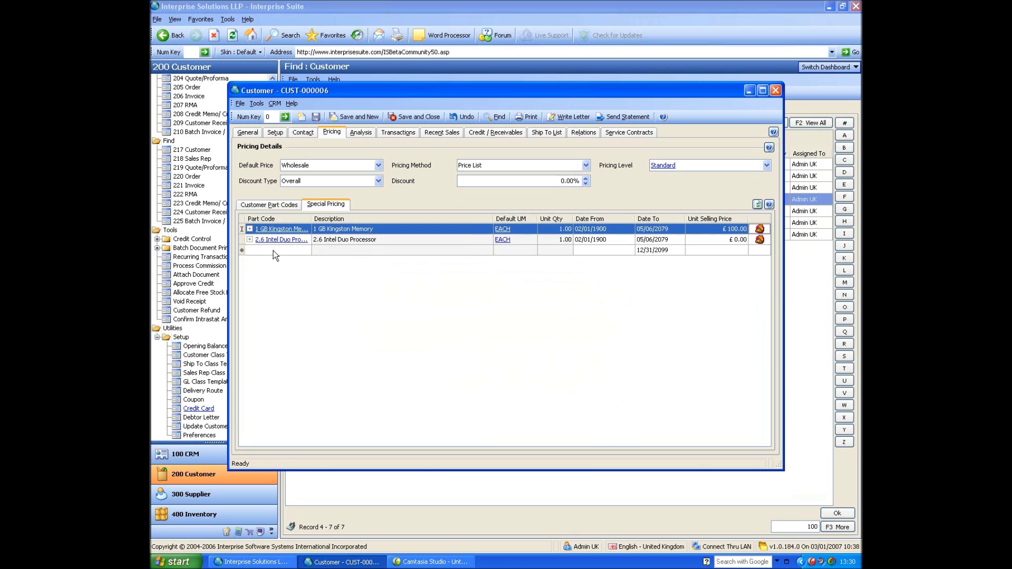
pyautogui.click(250, 229)
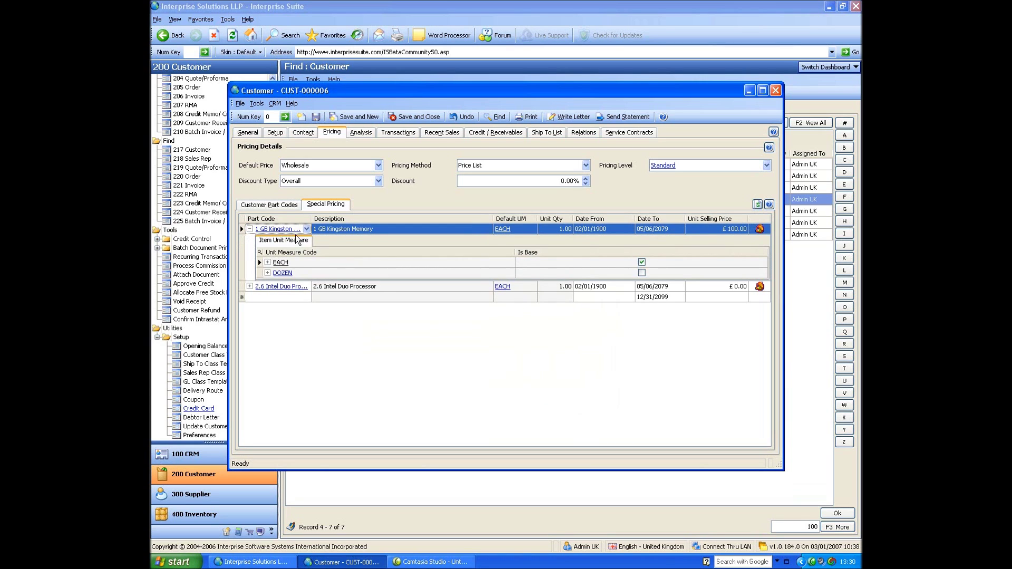
pyautogui.click(267, 263)
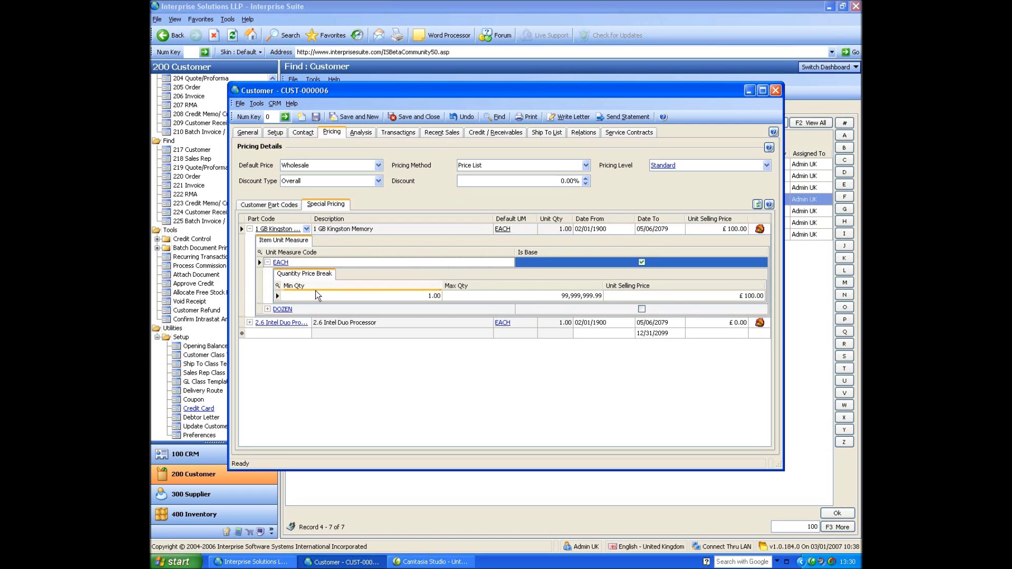
pyautogui.click(491, 296)
pyautogui.press('Delete')
pyautogui.press('Delete')
pyautogui.press('Delete')
pyautogui.press('Delete')
pyautogui.press('Delete')
pyautogui.press('Delete')
pyautogui.write('10')
pyautogui.press('Delete')
pyautogui.press('Delete')
pyautogui.press('Delete')
pyautogui.press('Delete')
pyautogui.press('Delete')
pyautogui.press('Delete')
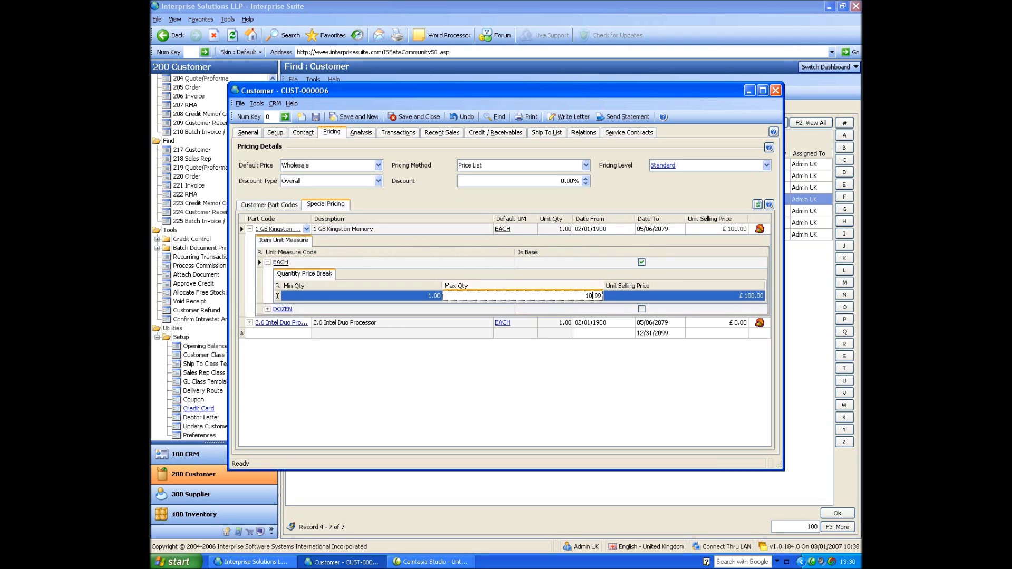
pyautogui.write('0')
pyautogui.press('Tab')
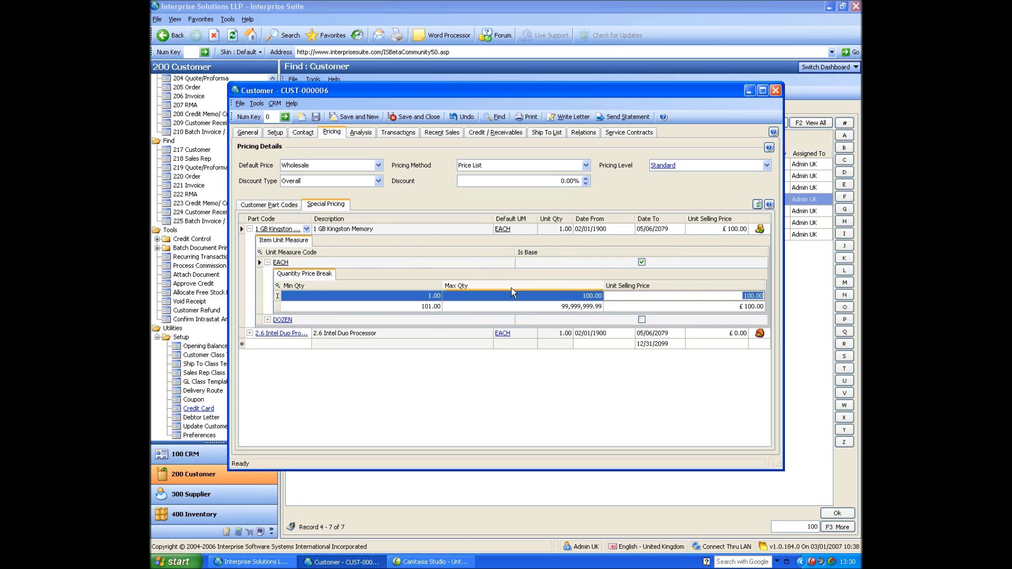
# Set the second EACH price break to a maximum quantity of 200 at £99, and price the break above it at £98.
pyautogui.press('Tab')
pyautogui.press('Tab')
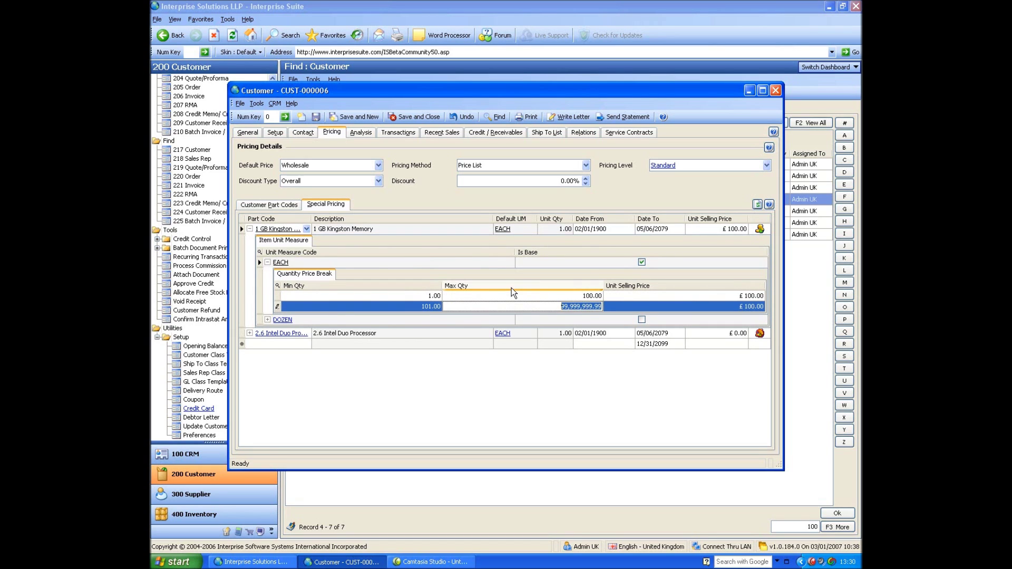
pyautogui.write('200')
pyautogui.press('Tab')
pyautogui.write('99')
pyautogui.press('Down')
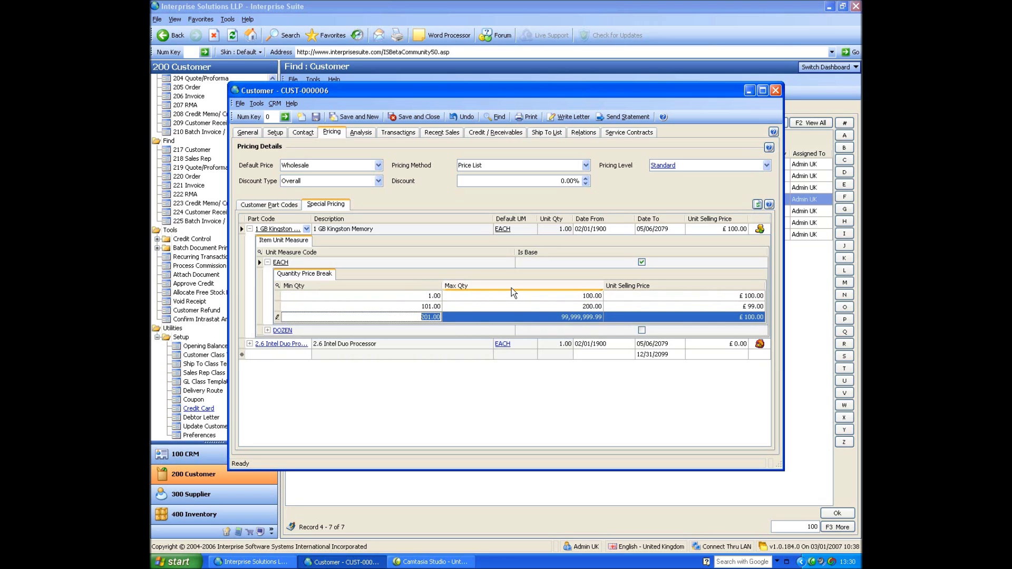
pyautogui.write('98')
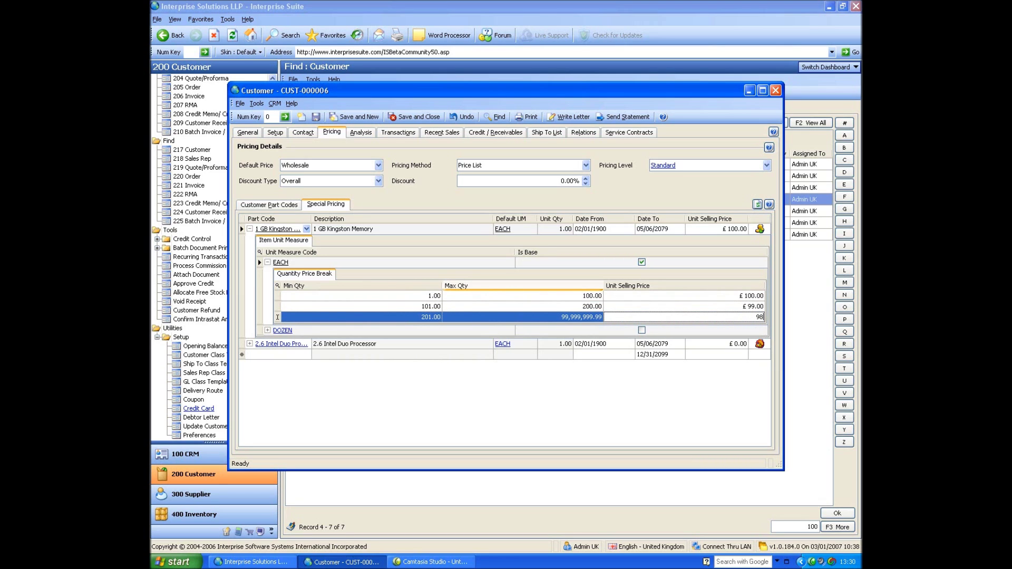
pyautogui.press('Up')
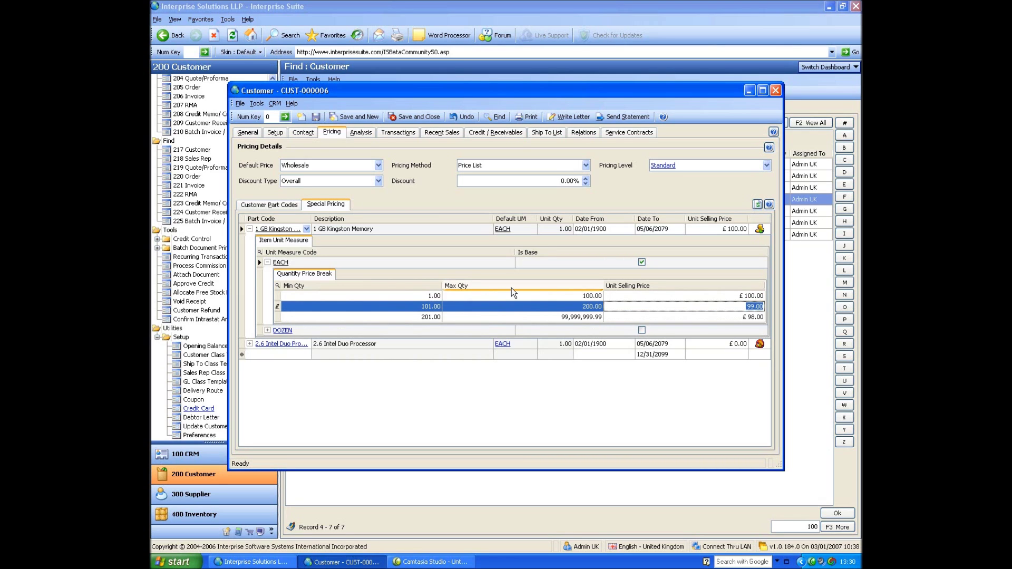
# Inspect the DOZEN quantity price breaks for 1 GB Kingston Memory and collapse the item's unit measure details.
pyautogui.click(267, 330)
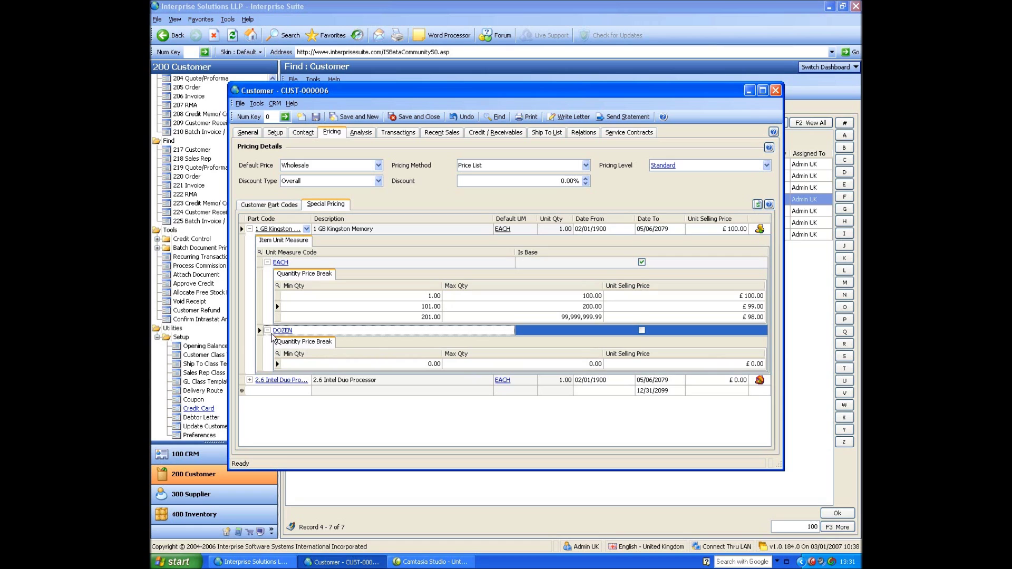
pyautogui.click(267, 330)
pyautogui.click(267, 263)
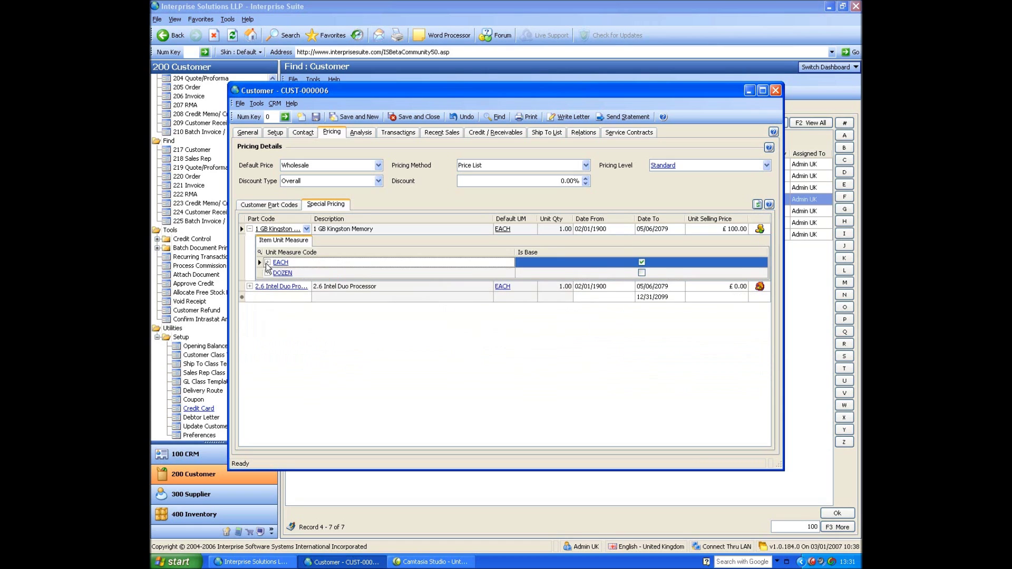
pyautogui.click(248, 232)
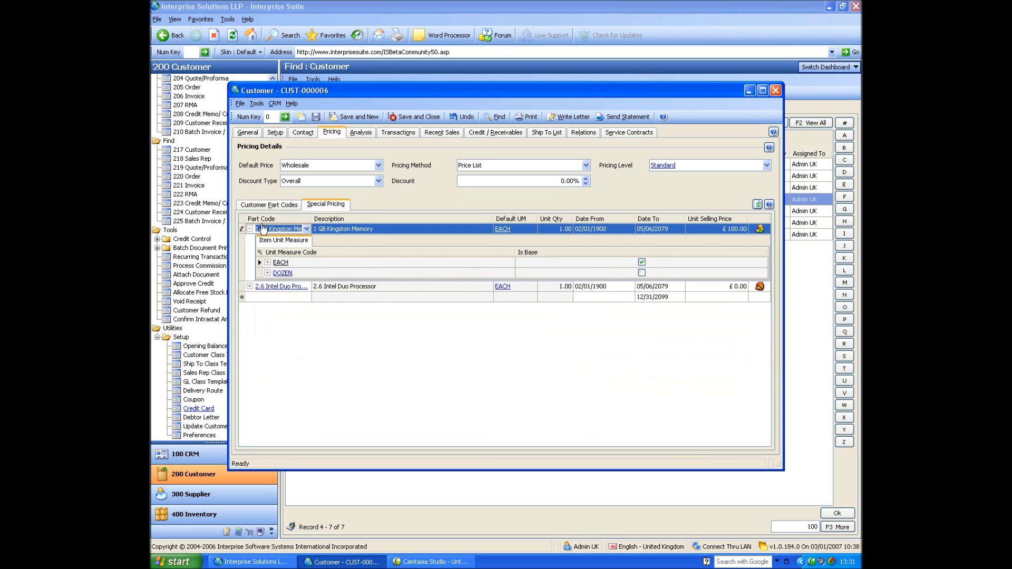
pyautogui.click(250, 230)
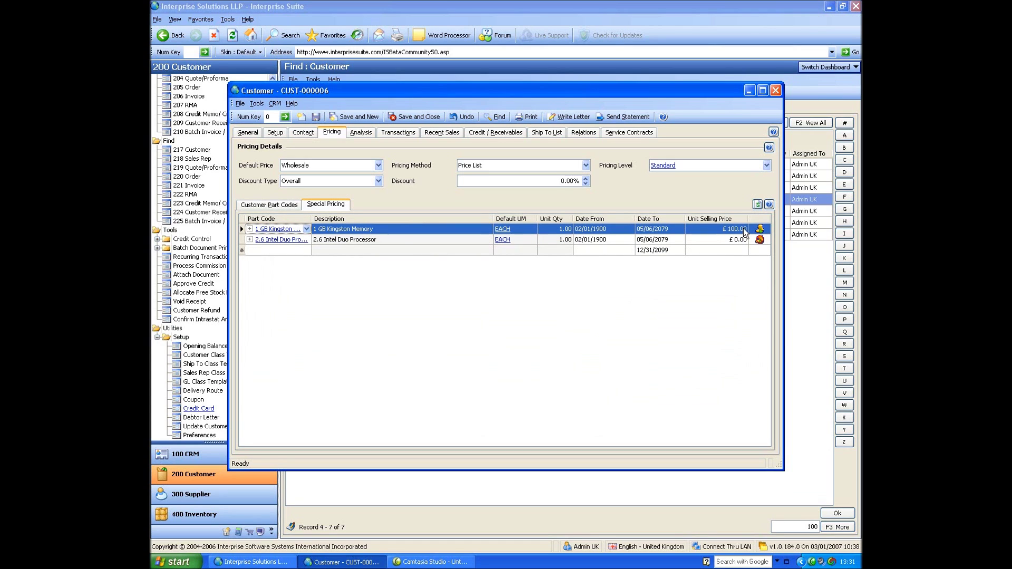
# Review the EACH quantity price breaks of 1 GB Kingston Memory again and collapse the item.
pyautogui.click(250, 230)
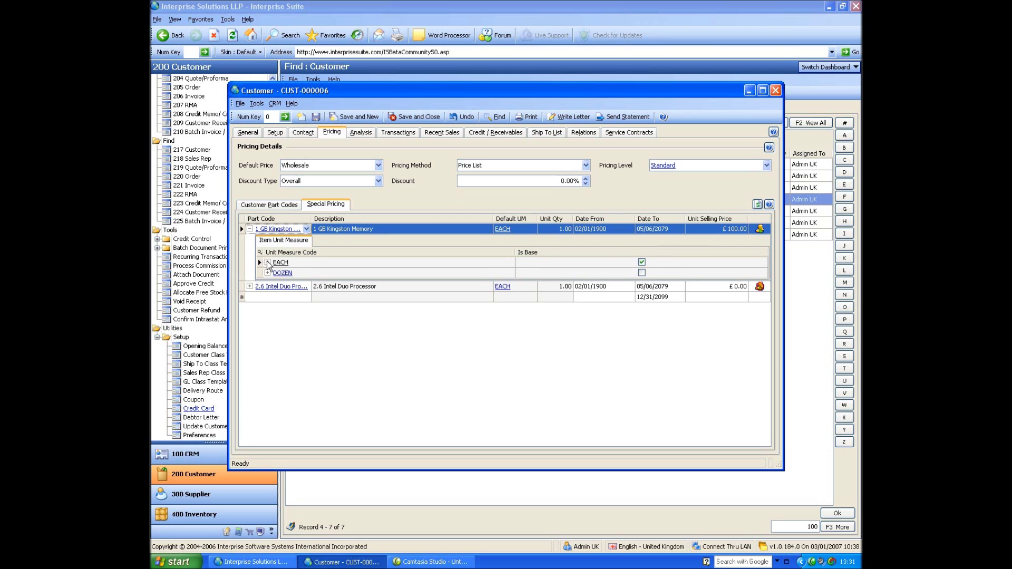
pyautogui.click(268, 262)
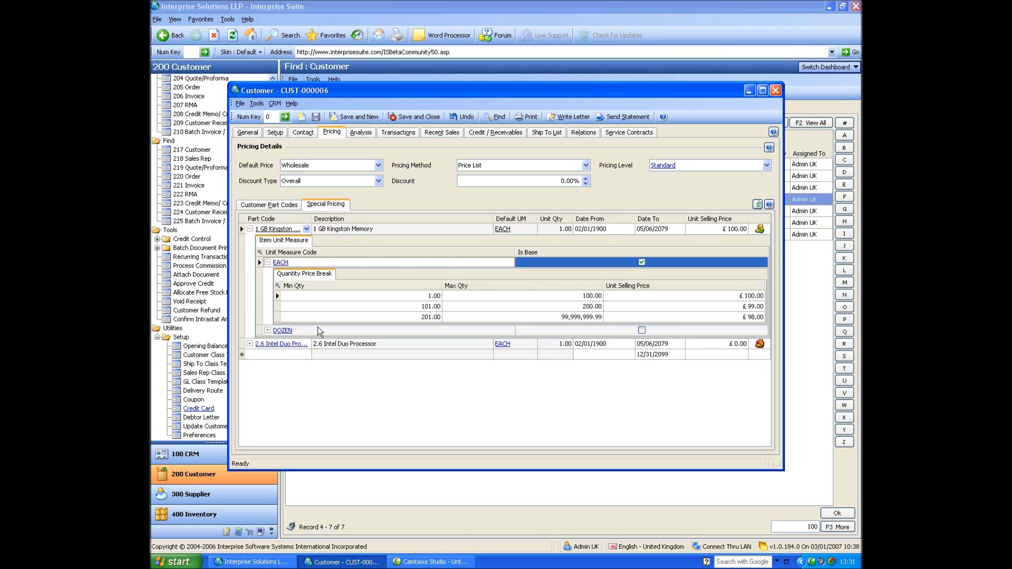
pyautogui.click(268, 262)
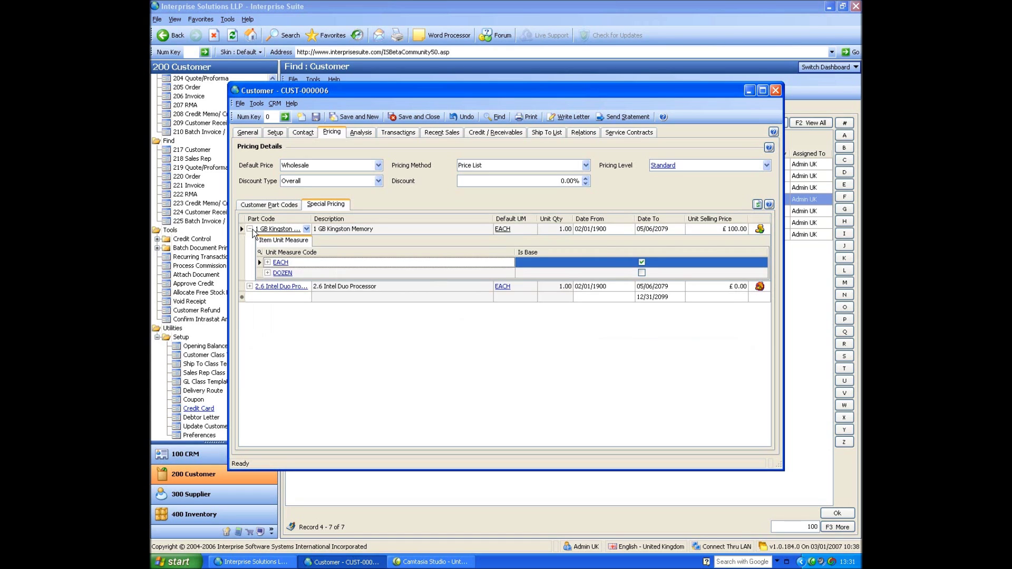
pyautogui.click(250, 229)
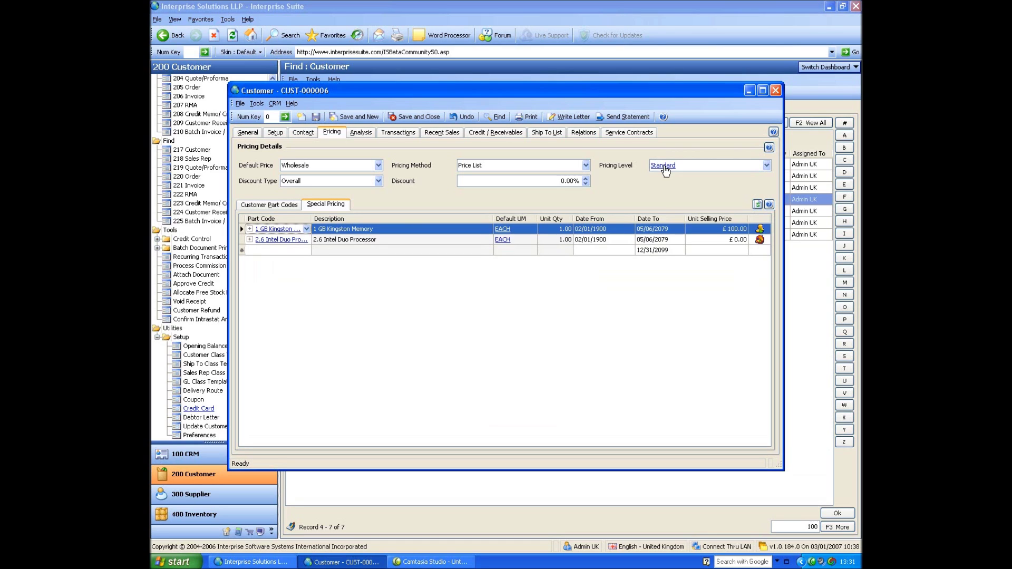
# Add 1 GB Kingston Memory and 2.6 Intel Duo Processor to the customer part codes.
pyautogui.click(262, 206)
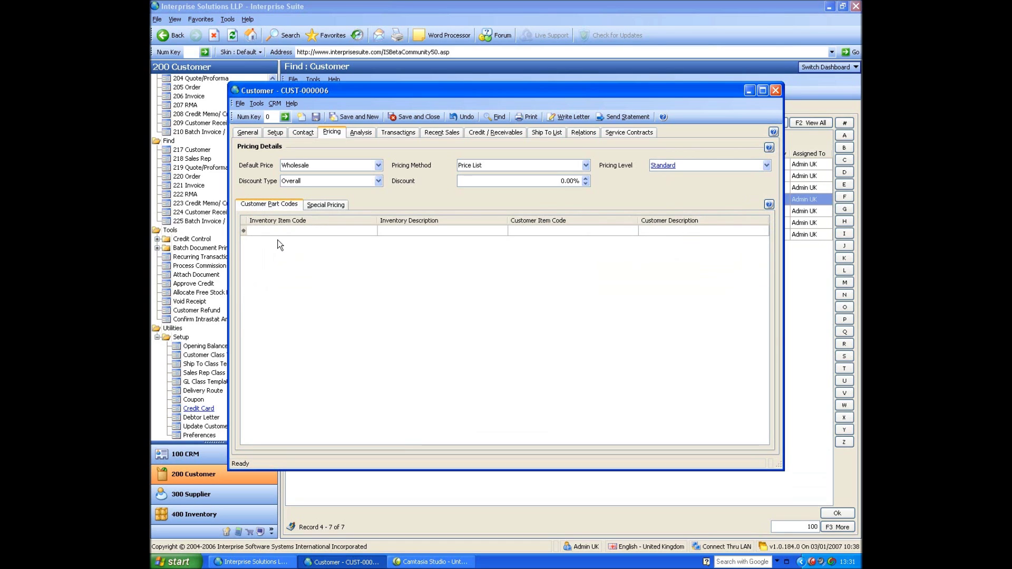
pyautogui.click(308, 233)
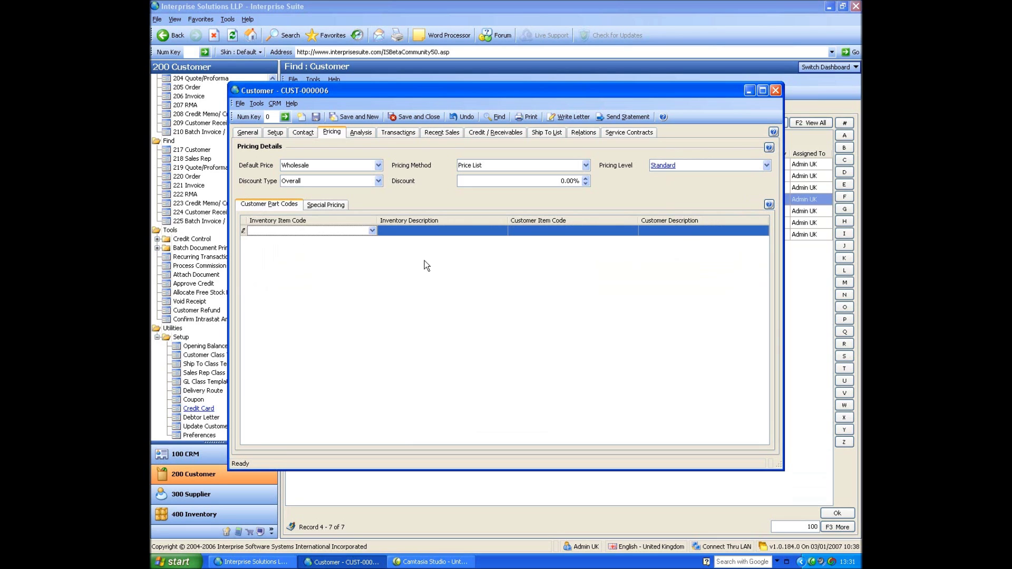
pyautogui.click(372, 230)
pyautogui.click(266, 270)
pyautogui.click(266, 281)
pyautogui.click(560, 405)
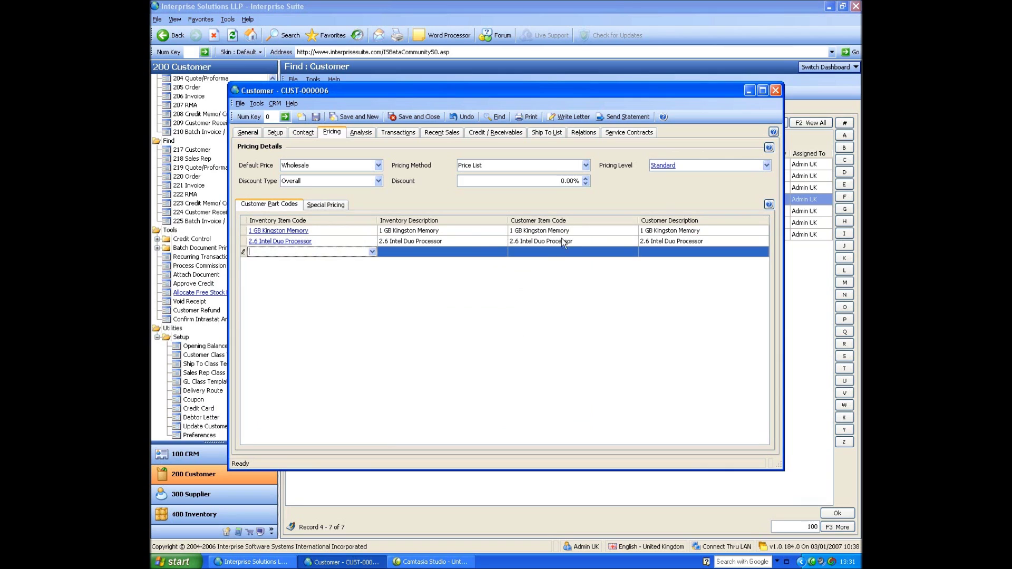
# Examine the editable customer item code and customer description of the 1 GB Kingston Memory part code entry.
pyautogui.click(551, 232)
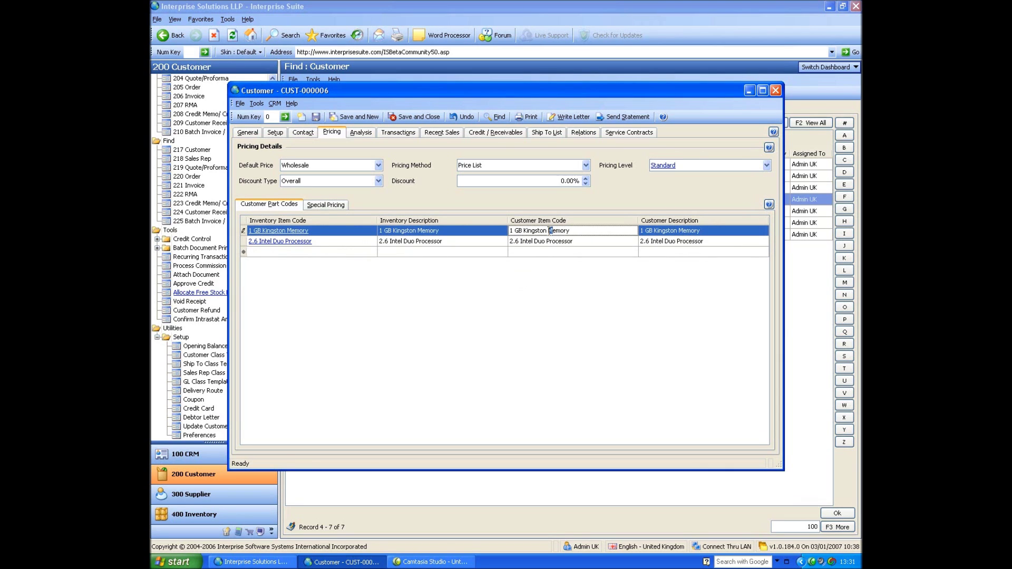
pyautogui.click(696, 231)
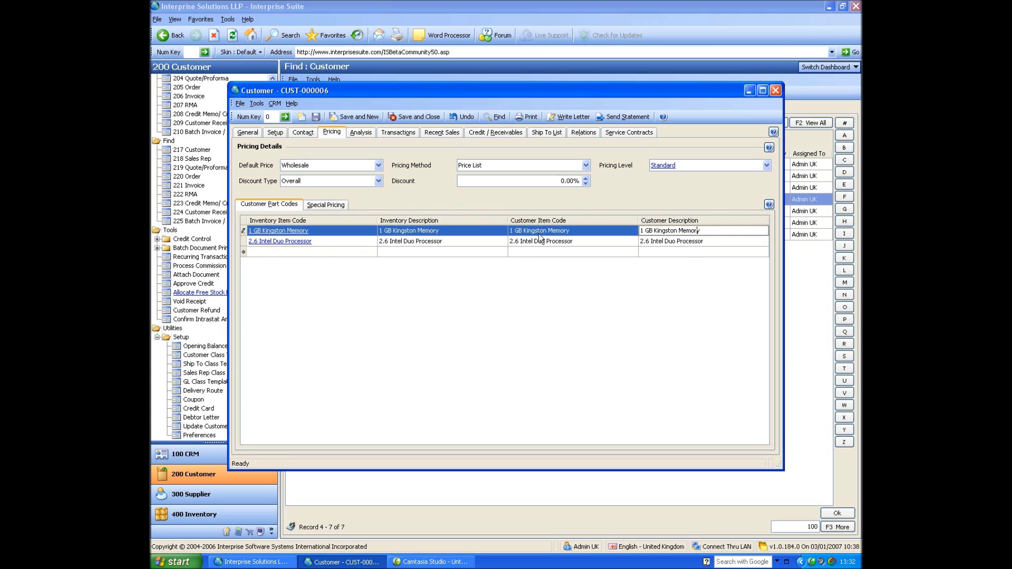
pyautogui.click(679, 229)
pyautogui.click(673, 228)
# Review the customer's monthly trading and turnover analysis charts.
pyautogui.click(359, 130)
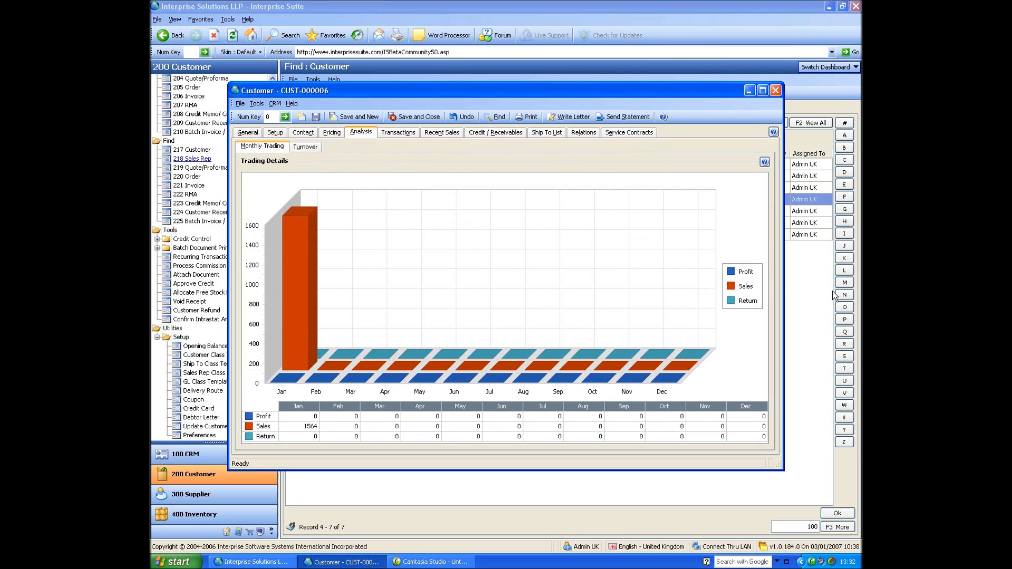
pyautogui.click(306, 147)
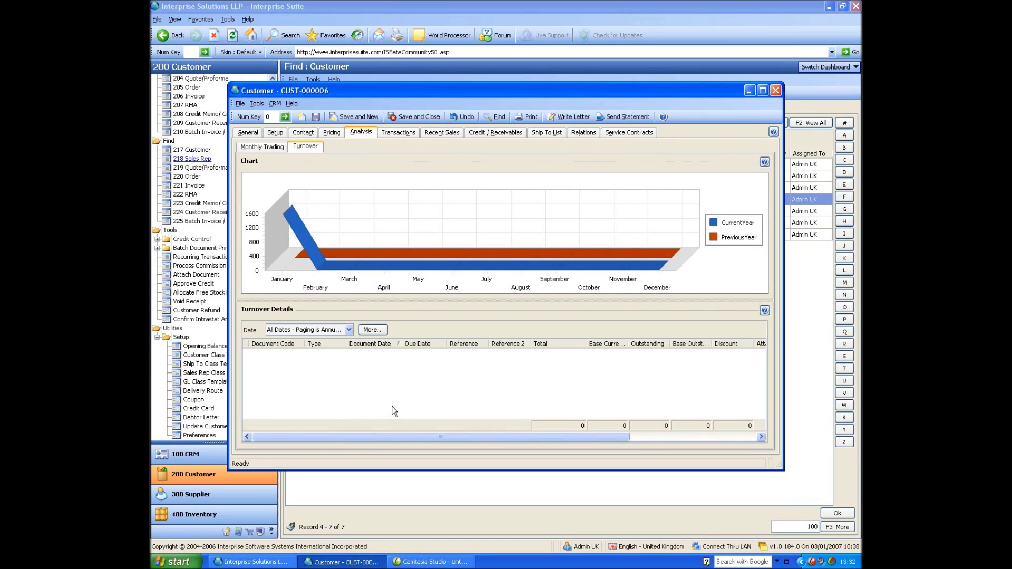
# Review the customer's quotes, orders, invoices and RMAs in the transaction history, enlarging the customer window.
pyautogui.click(404, 134)
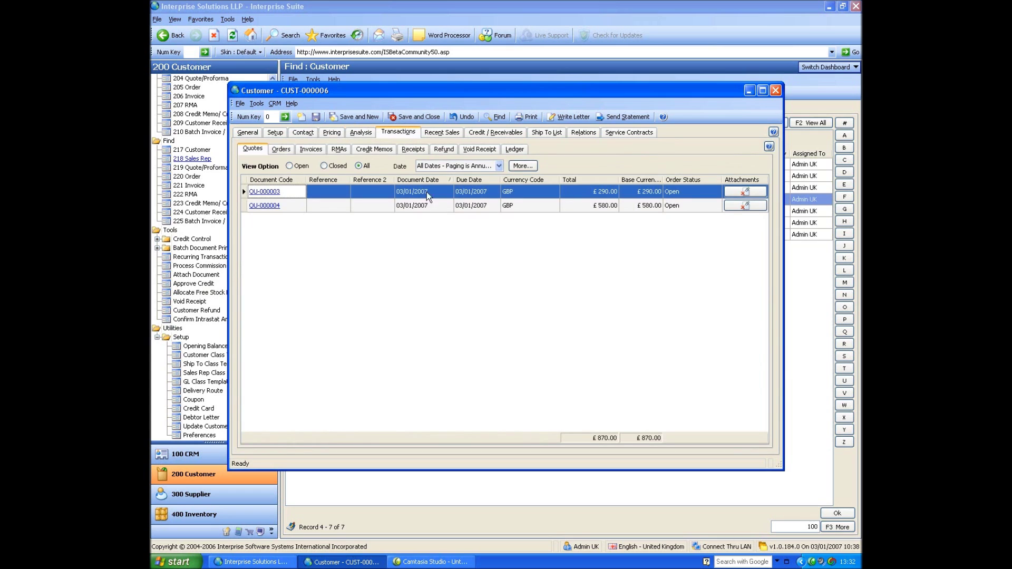
pyautogui.moveTo(784, 469); pyautogui.dragTo(841, 508)
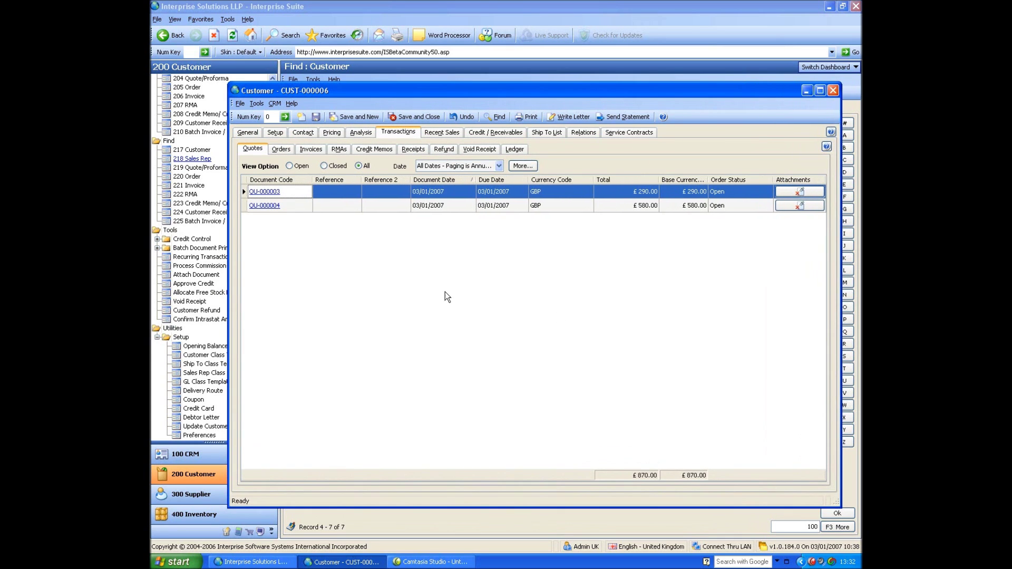
pyautogui.click(281, 149)
pyautogui.click(319, 151)
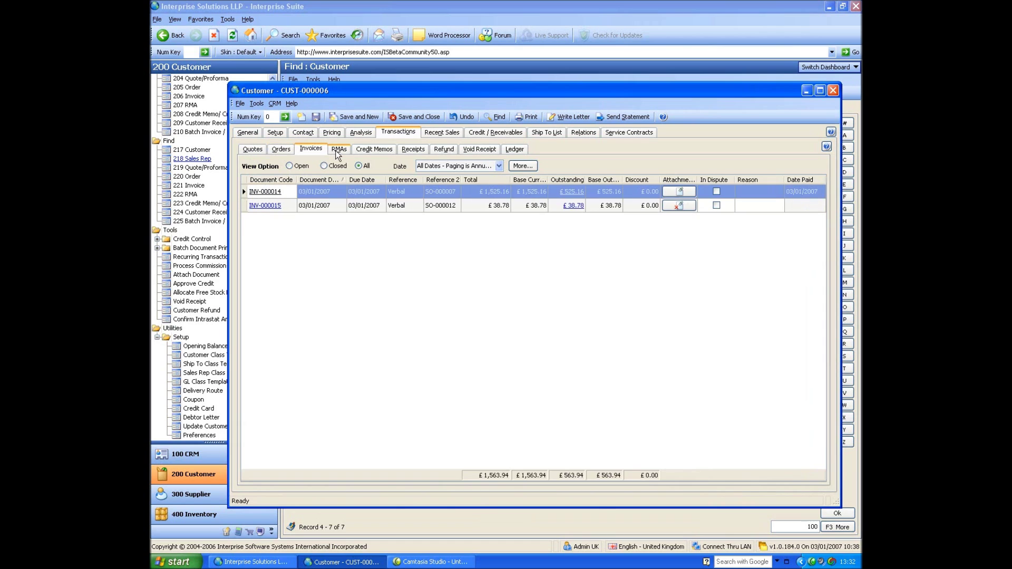
pyautogui.click(338, 150)
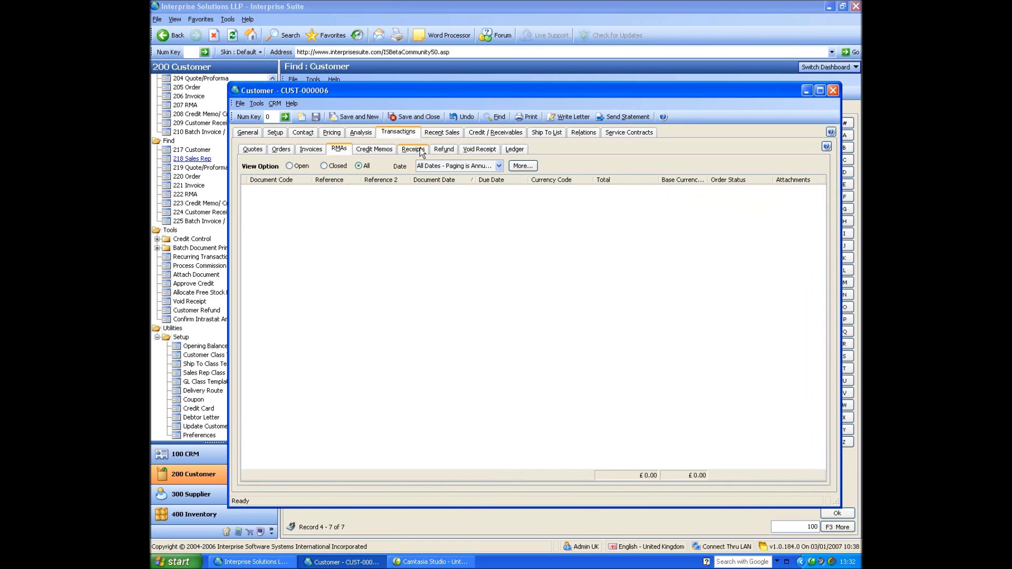
# Mark the first invoice in the customer's transaction ledger as in dispute with the reason "fdfsfsdf".
pyautogui.click(512, 150)
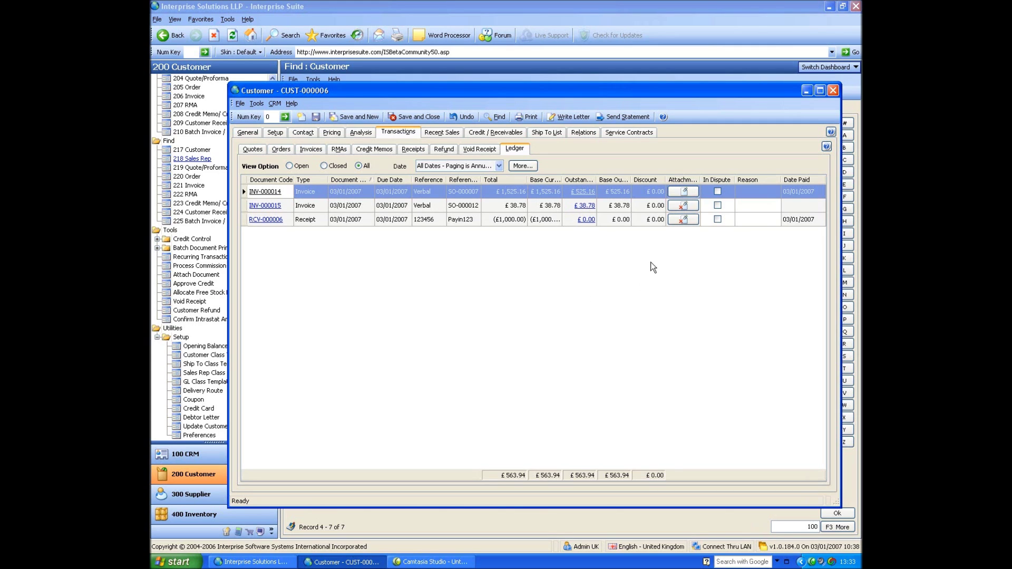
pyautogui.click(719, 193)
pyautogui.click(751, 192)
pyautogui.write('fdfsfsdf')
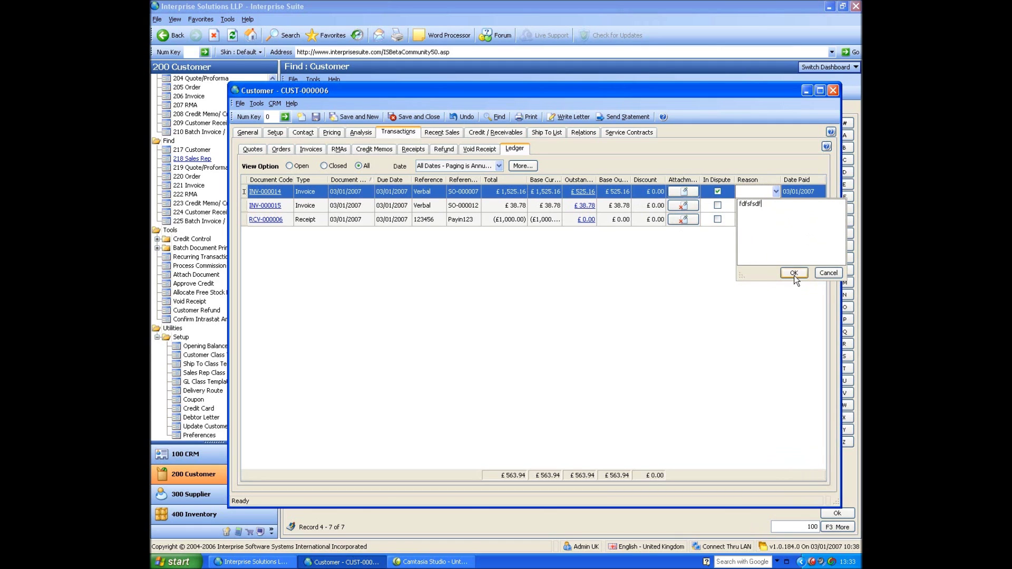
pyautogui.click(791, 276)
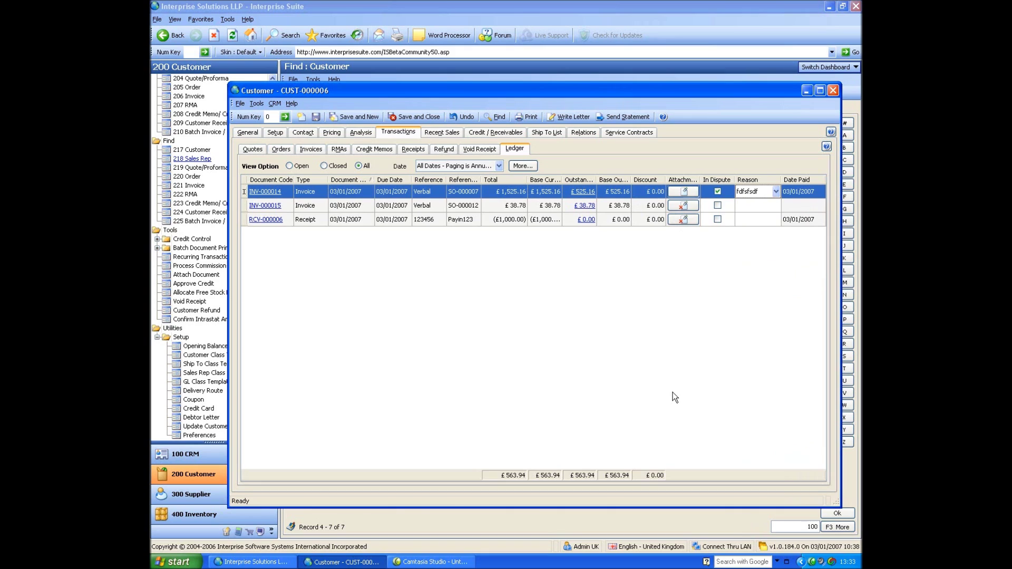
# Inspect how the ledger's receipt is allocated between the credit and the invoice, and close the allocation reference.
pyautogui.click(588, 220)
pyautogui.click(589, 221)
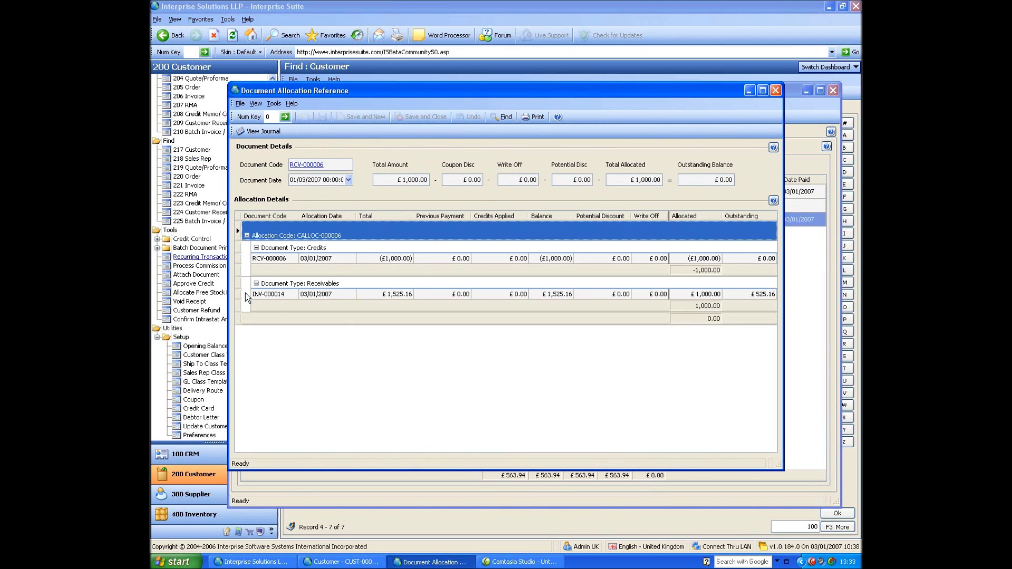
pyautogui.click(290, 259)
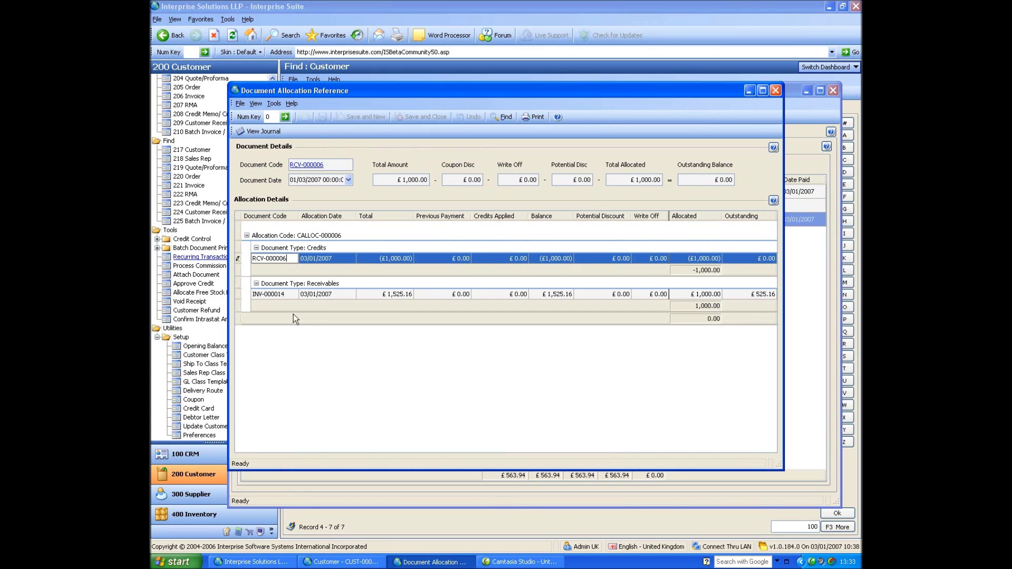
pyautogui.click(293, 296)
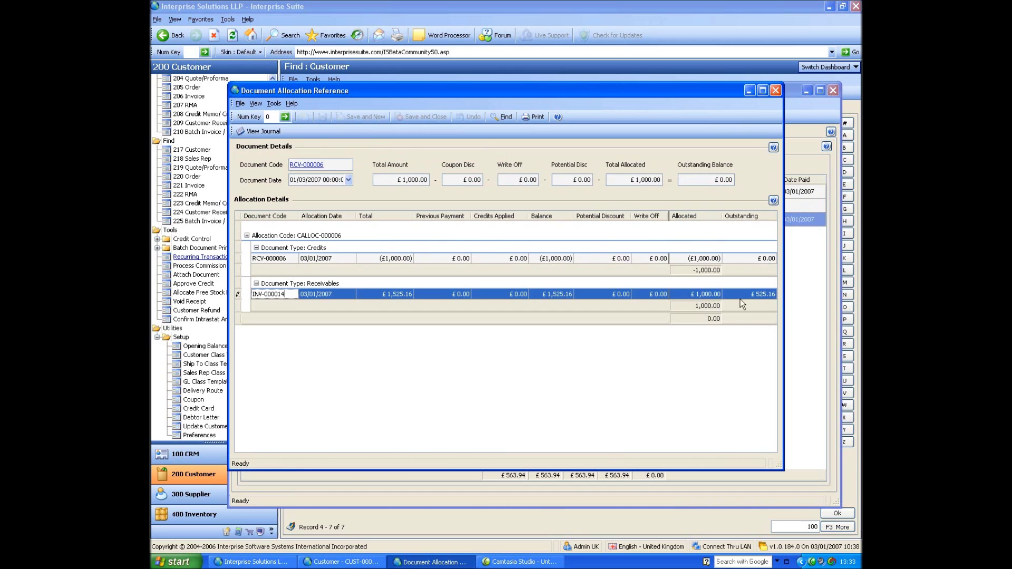
pyautogui.click(776, 90)
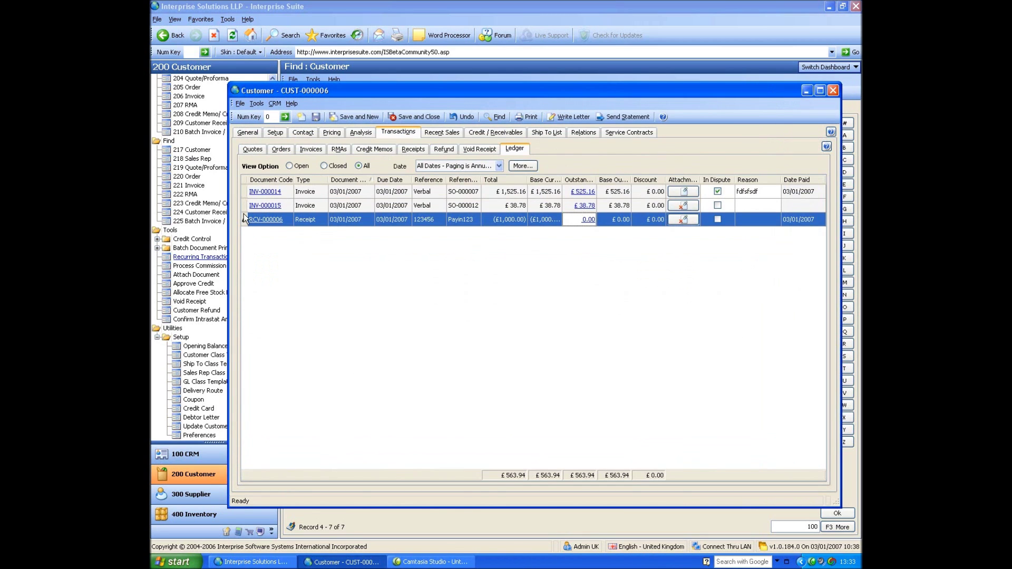
# Open the first invoice and the receipt allocation from the ledger to inspect their details, closing each one.
pyautogui.click(264, 192)
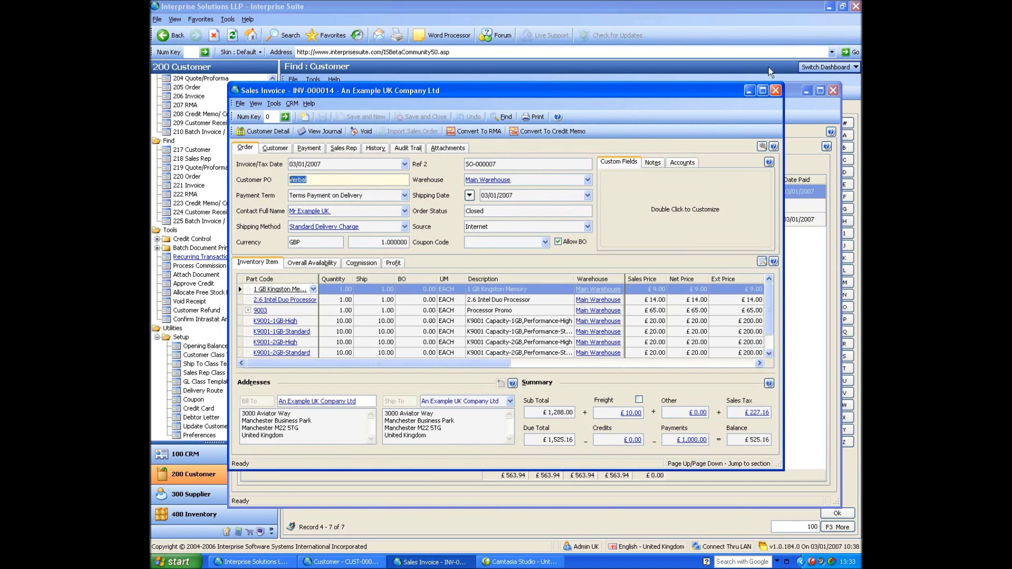
pyautogui.click(775, 91)
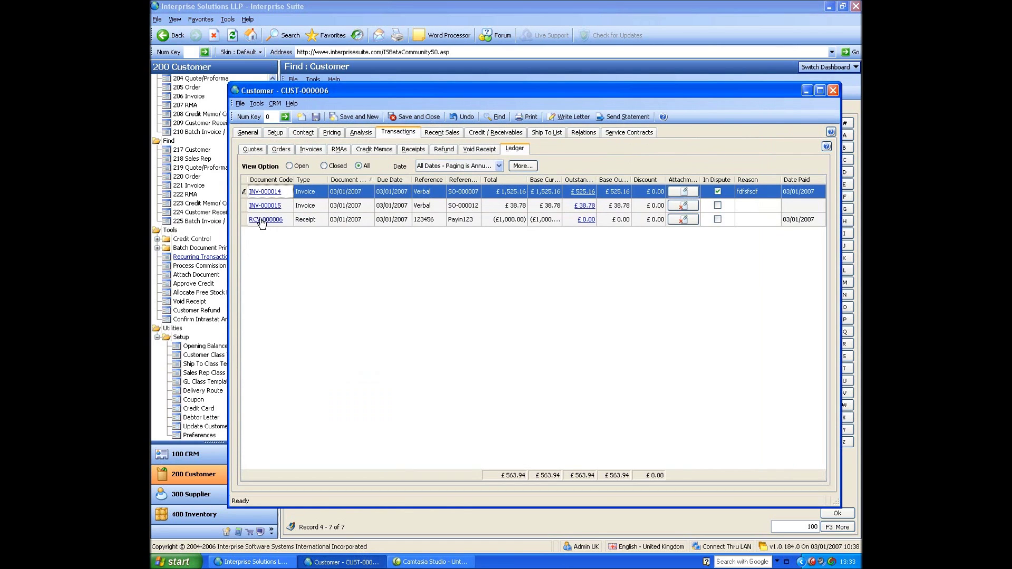
pyautogui.click(261, 220)
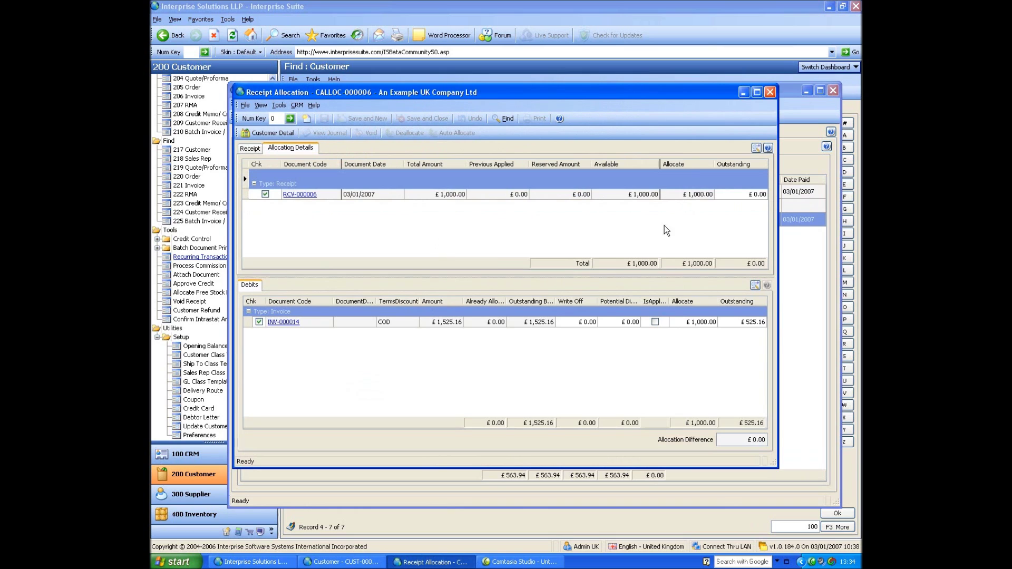
pyautogui.click(768, 91)
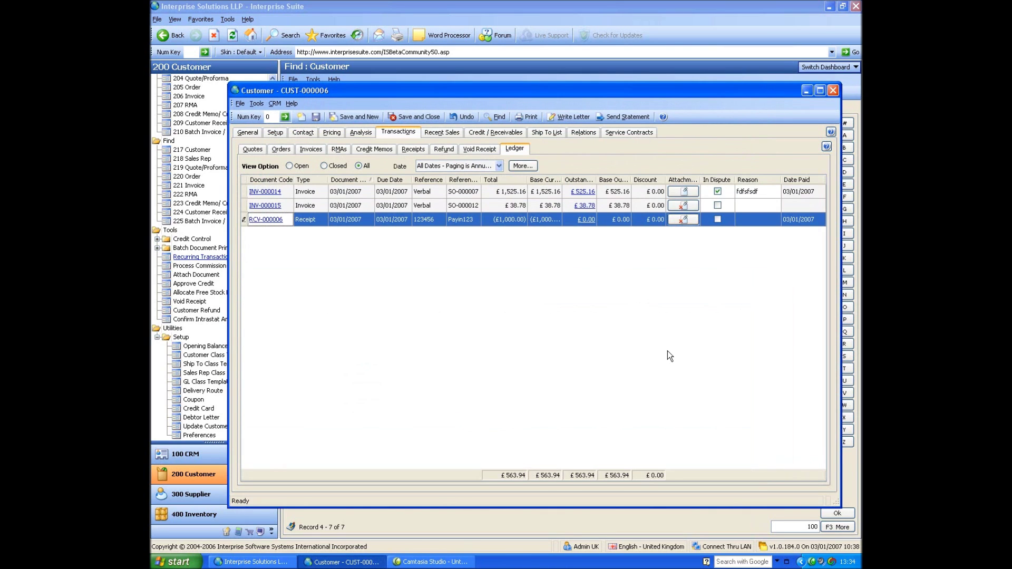
# Inspect the documents attached to the first ledger invoice and leave the attachments without changes.
pyautogui.click(693, 196)
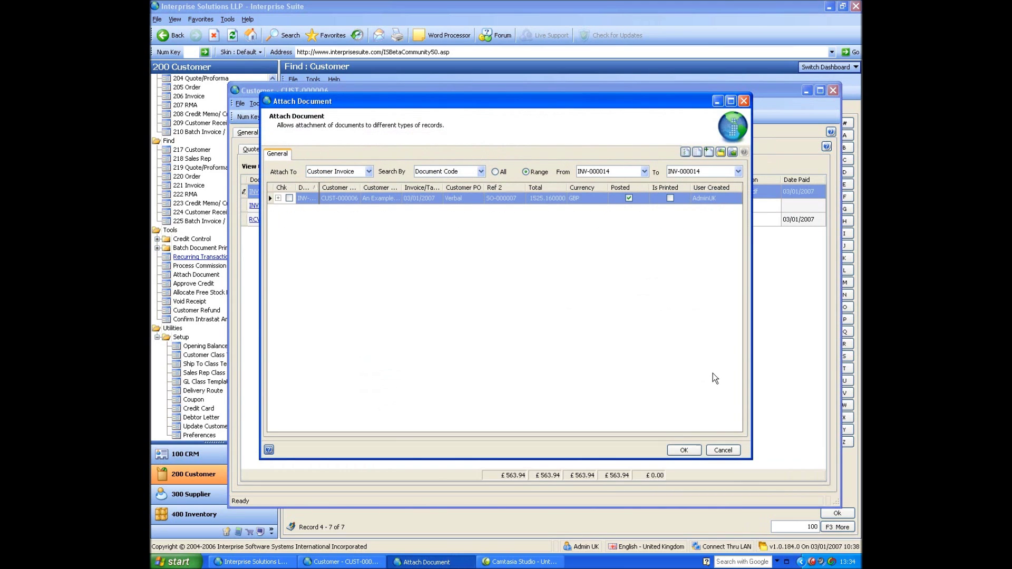
pyautogui.click(278, 198)
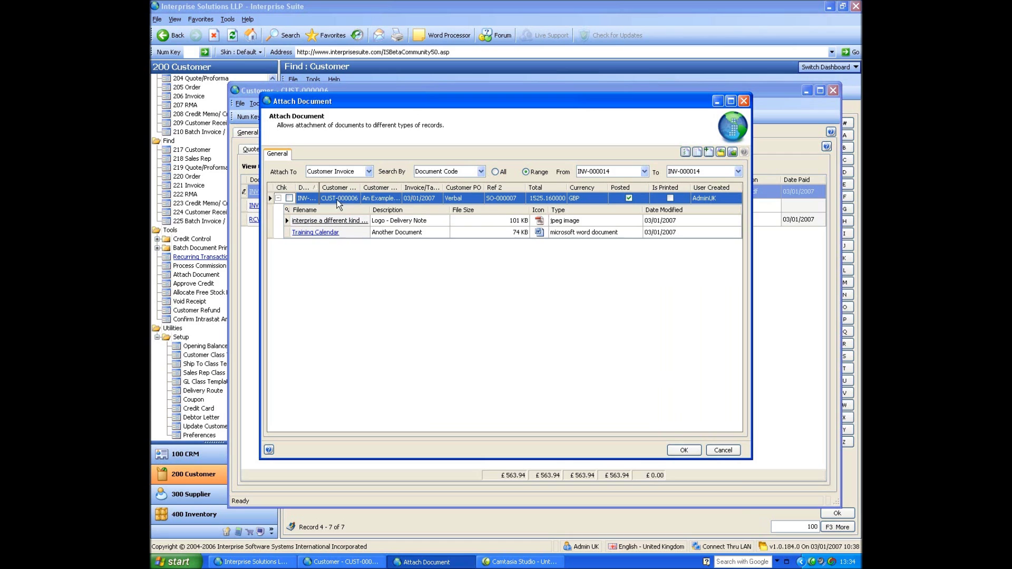
pyautogui.click(723, 450)
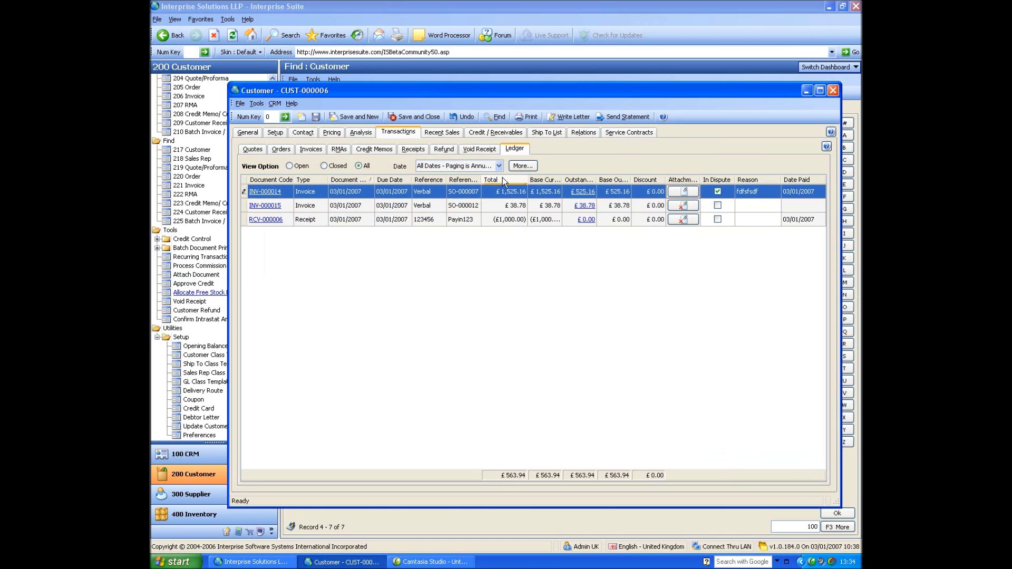
# Show the group-by box in the ledger and group the transactions by Type.
pyautogui.rightClick(389, 180)
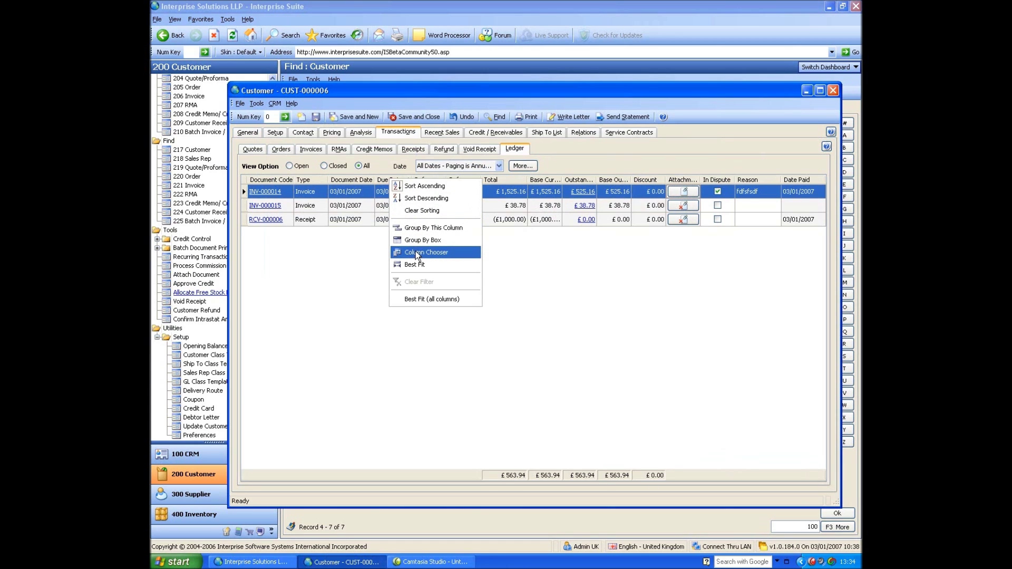
pyautogui.click(434, 245)
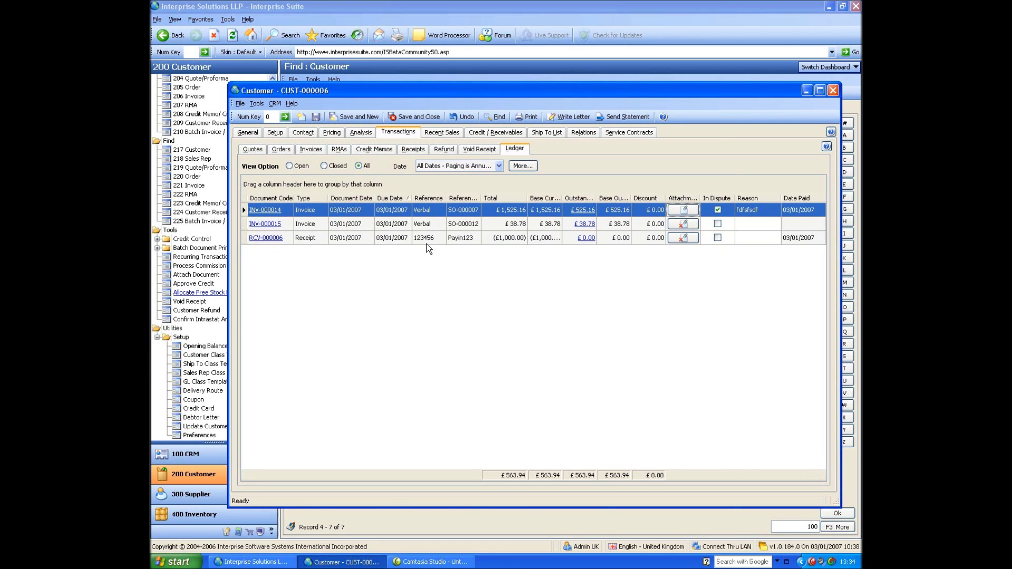
pyautogui.moveTo(320, 200); pyautogui.dragTo(315, 184)
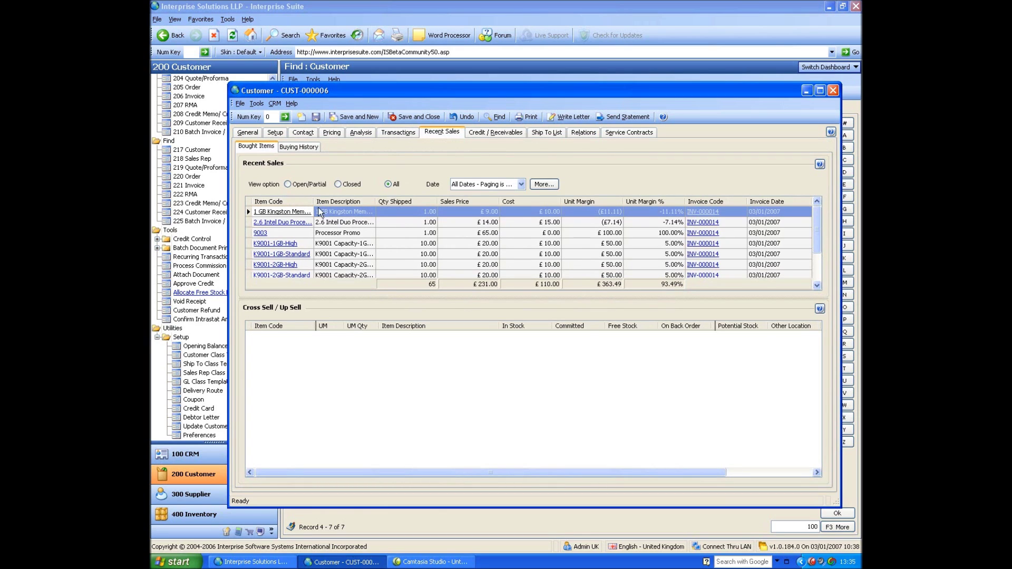
# Review the cross-sell items for the 2.6 Intel Duo Processor in recent sales, and the customer's monthly buying history.
pyautogui.click(332, 225)
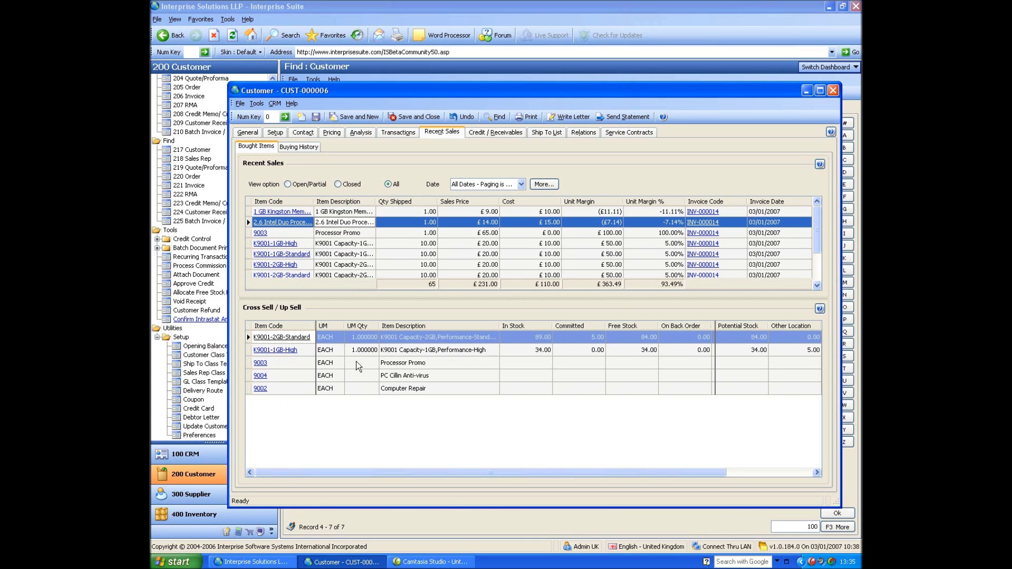
pyautogui.click(321, 184)
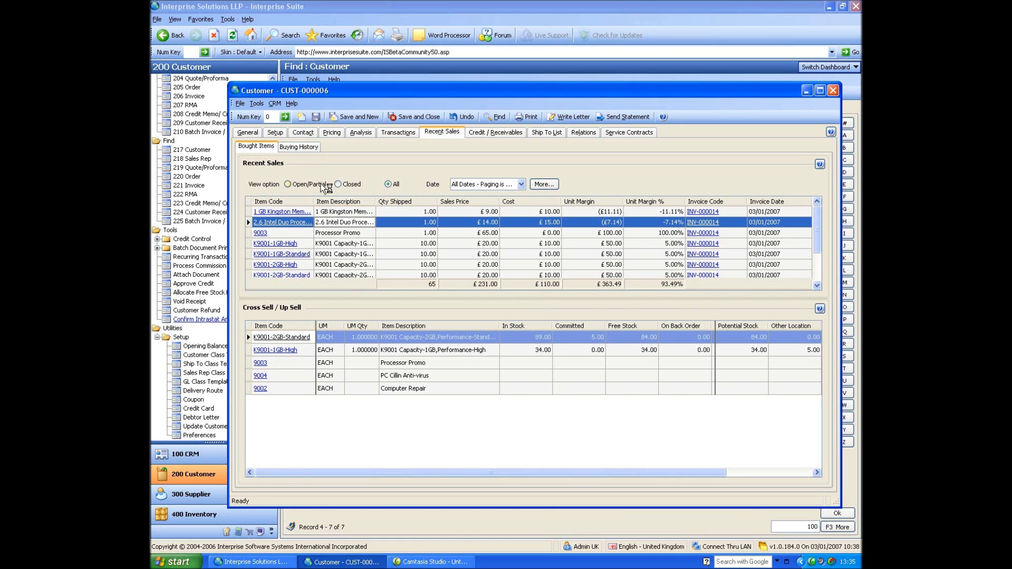
pyautogui.click(304, 151)
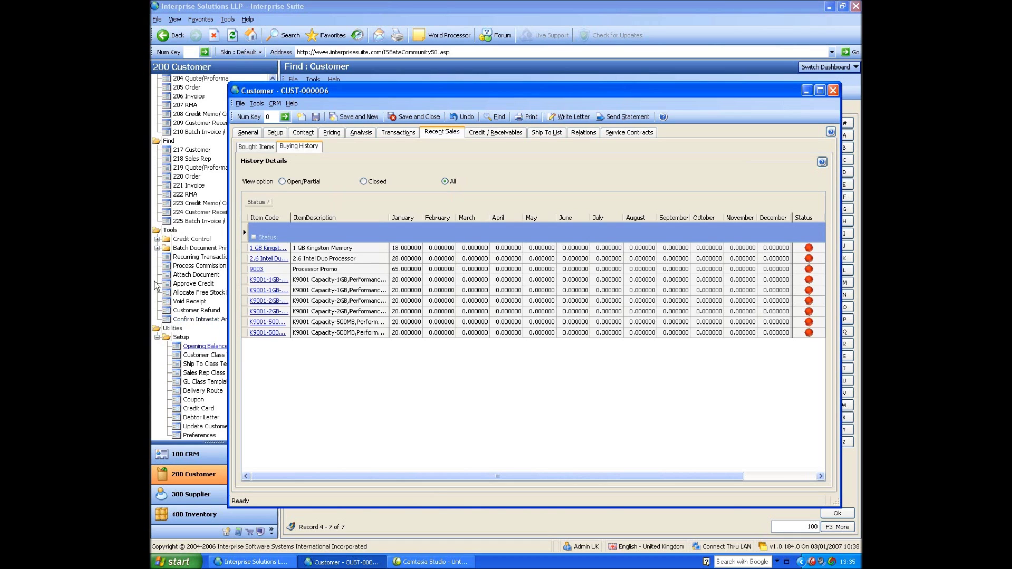
pyautogui.click(312, 250)
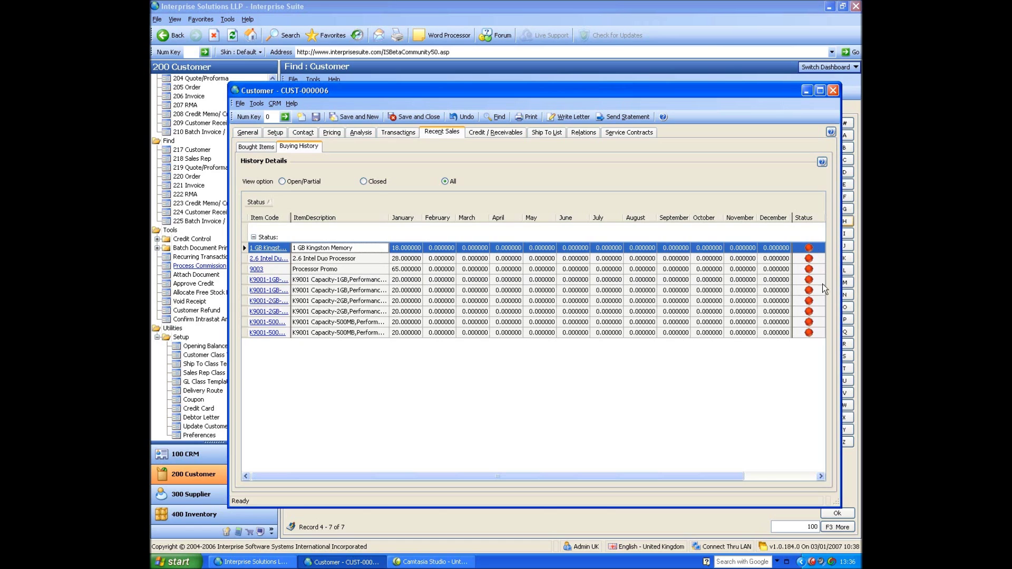
pyautogui.click(723, 301)
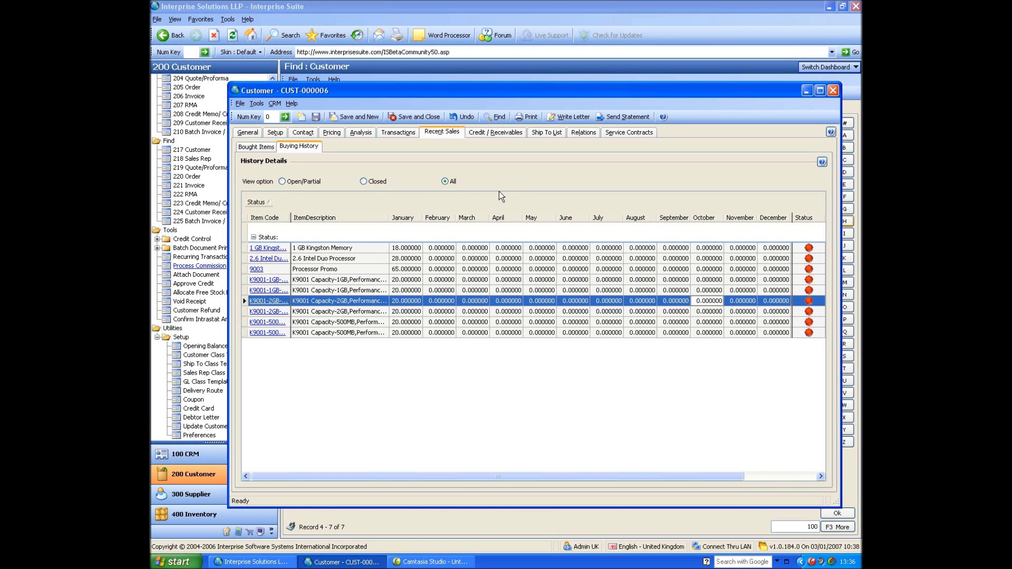
# Show the customer's aged debt analysis, moving the customer window up and making it taller.
pyautogui.click(491, 133)
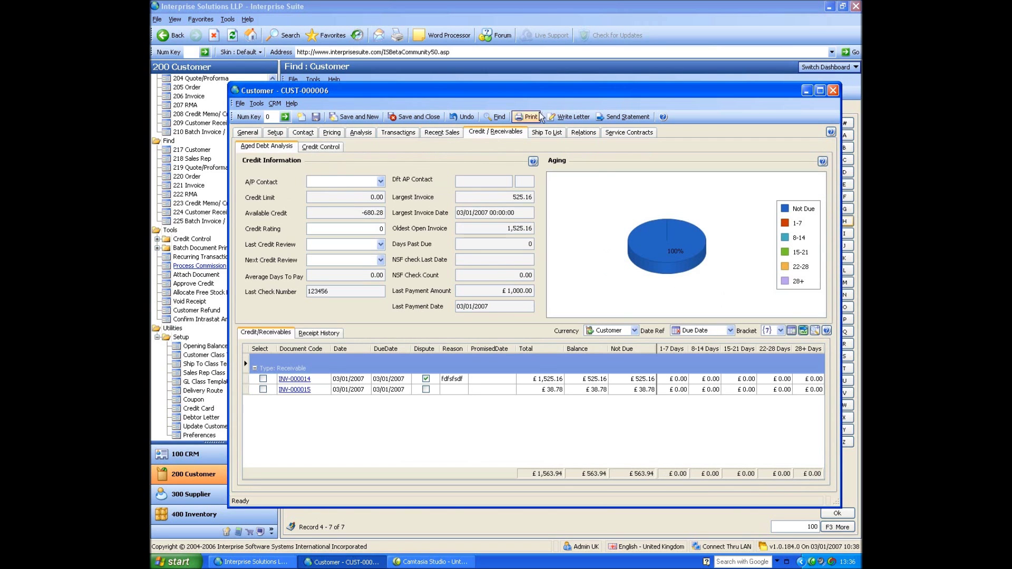
pyautogui.moveTo(521, 89); pyautogui.dragTo(515, 68)
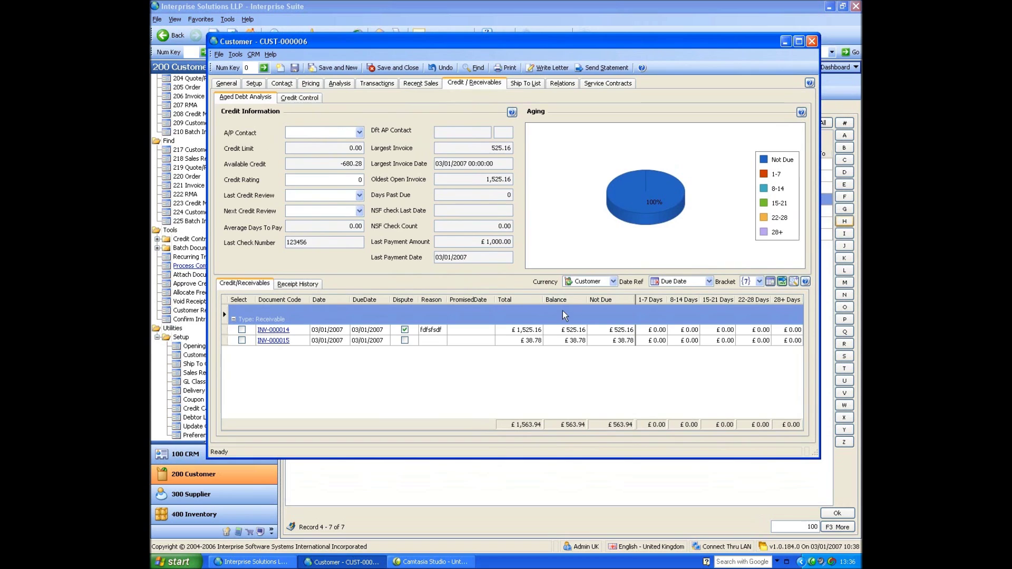
pyautogui.moveTo(818, 458); pyautogui.dragTo(824, 490)
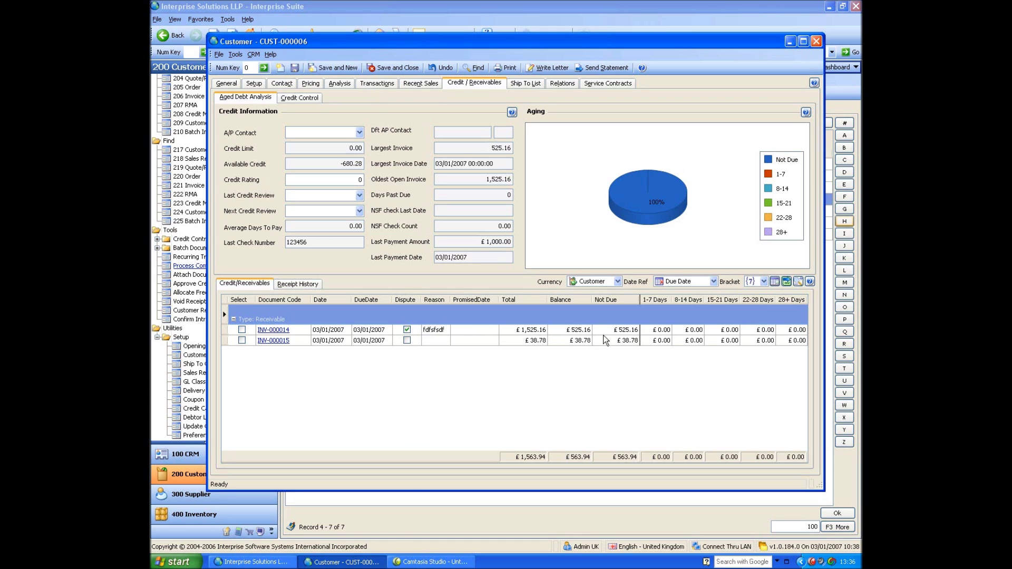
# Compare the receivables aging by Document Date with the aging by Due Date.
pyautogui.click(714, 283)
pyautogui.click(710, 294)
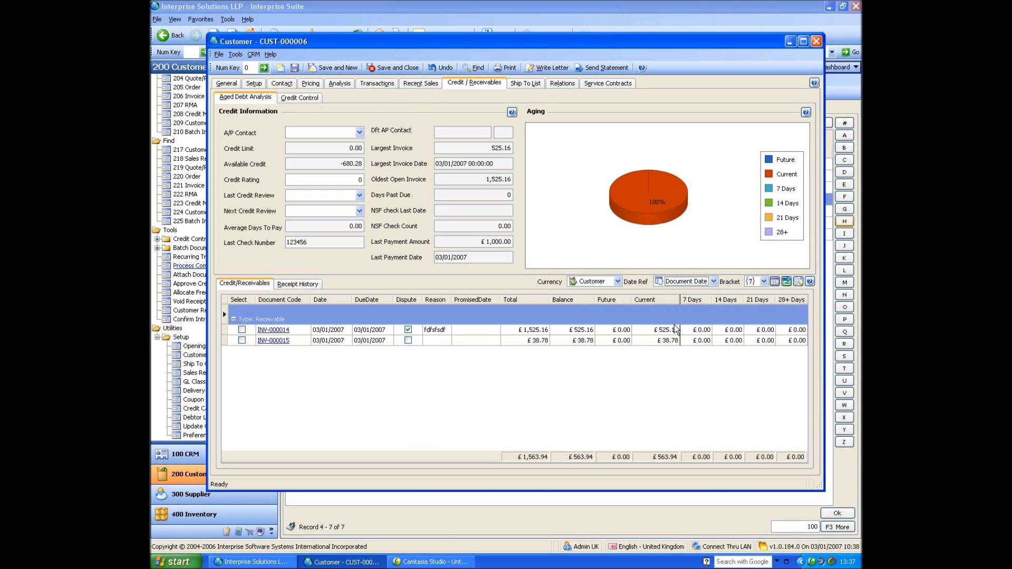
pyautogui.click(714, 282)
pyautogui.click(703, 306)
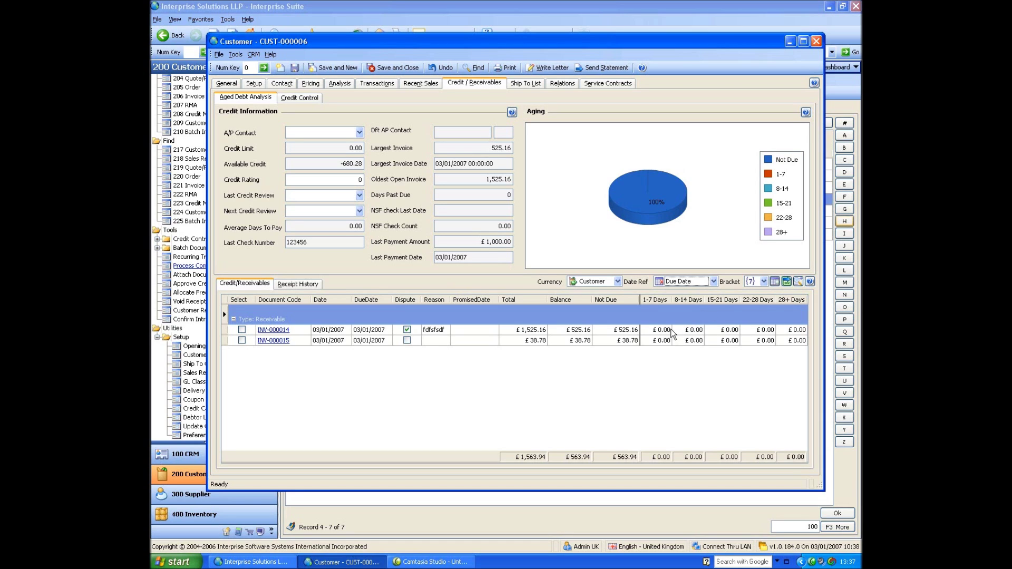
# Set the receivables aging bracket to 14 days and check the available currency options.
pyautogui.click(764, 281)
pyautogui.click(759, 300)
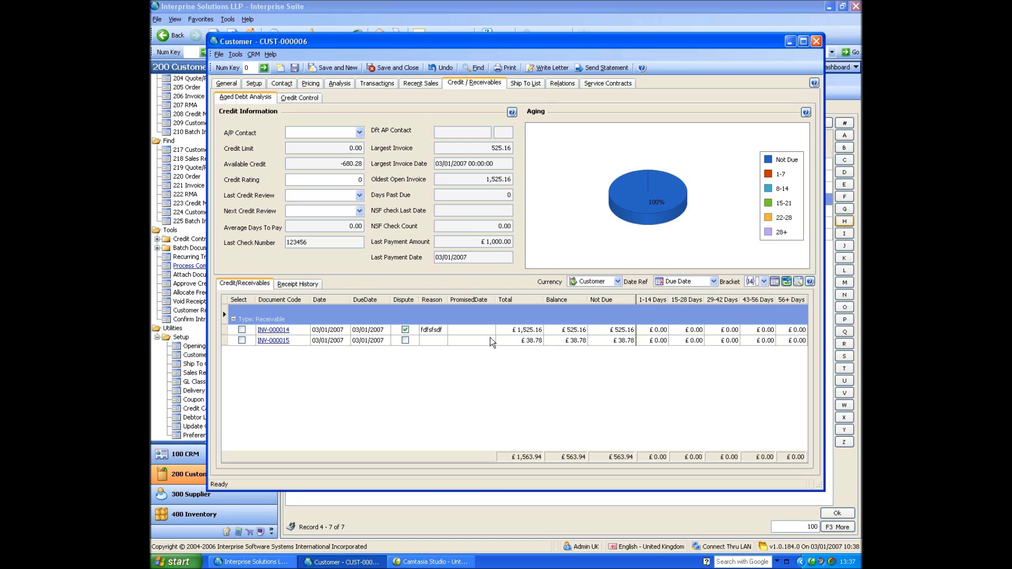
pyautogui.click(617, 281)
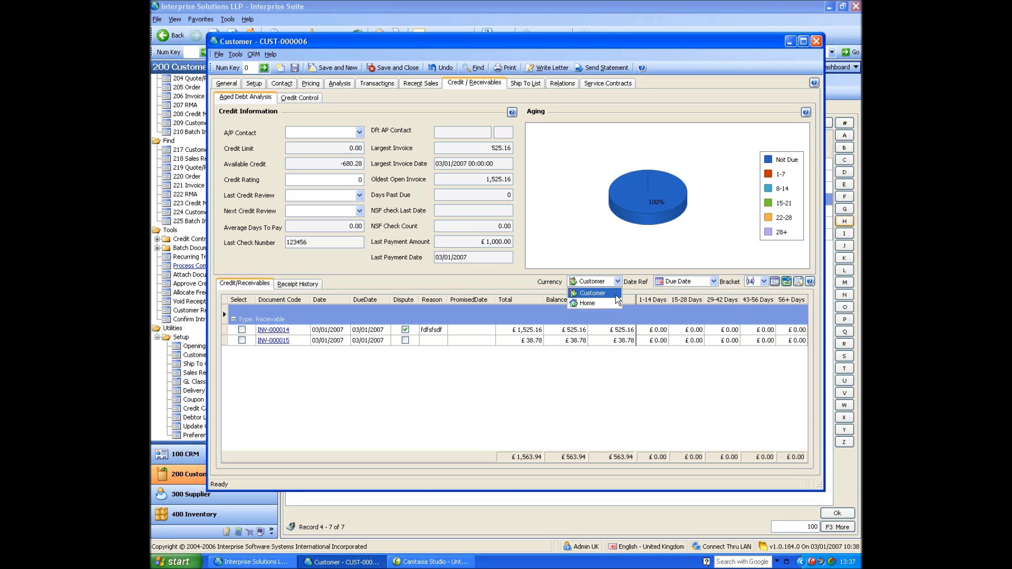
pyautogui.click(532, 282)
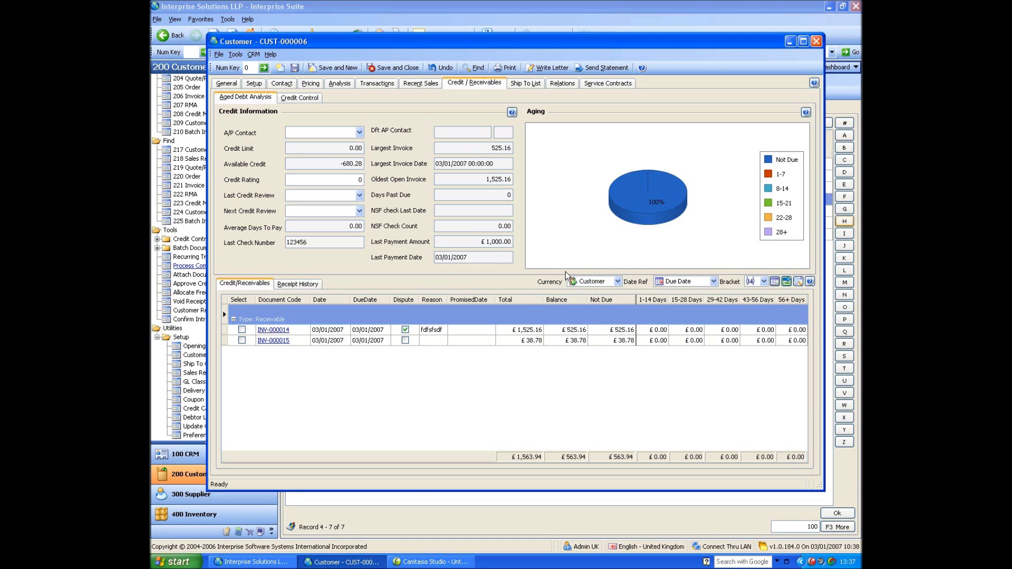
# Select both outstanding invoices and output the Invoice report to Print Preview only.
pyautogui.click(242, 330)
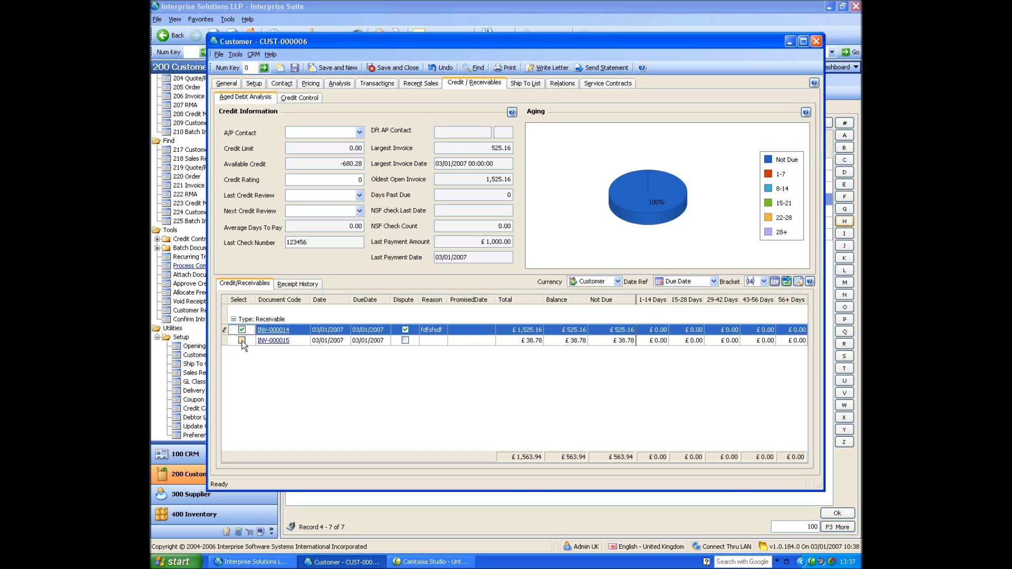
pyautogui.click(242, 341)
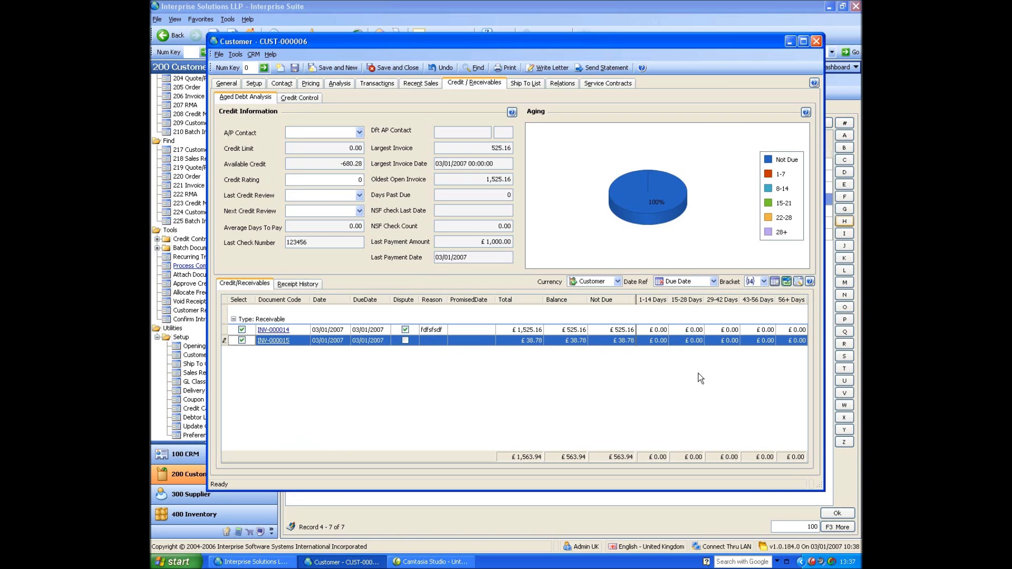
pyautogui.hotkey('ctrl', 'p')
pyautogui.click(686, 210)
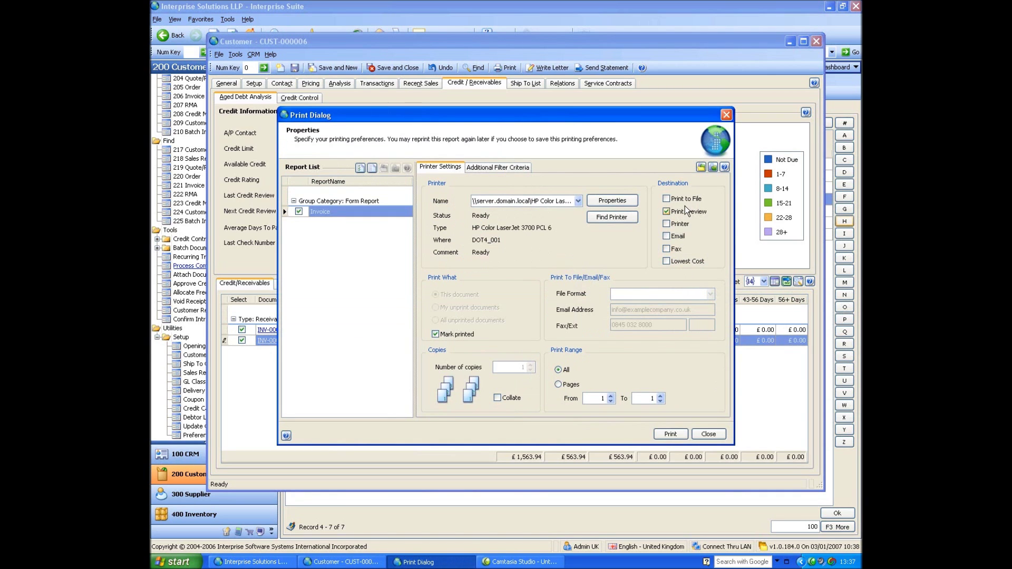
pyautogui.click(675, 236)
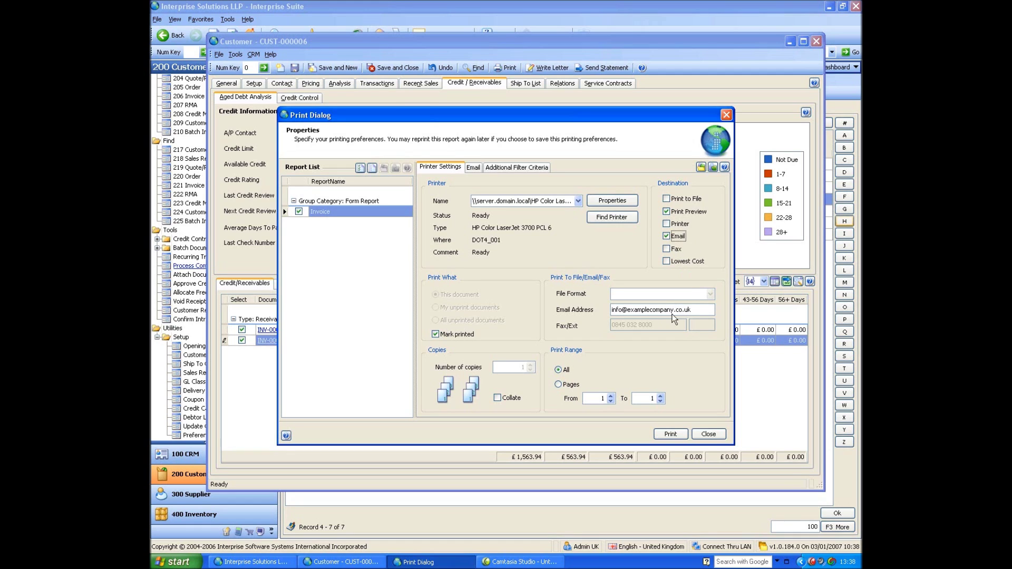
pyautogui.click(668, 237)
pyautogui.click(671, 434)
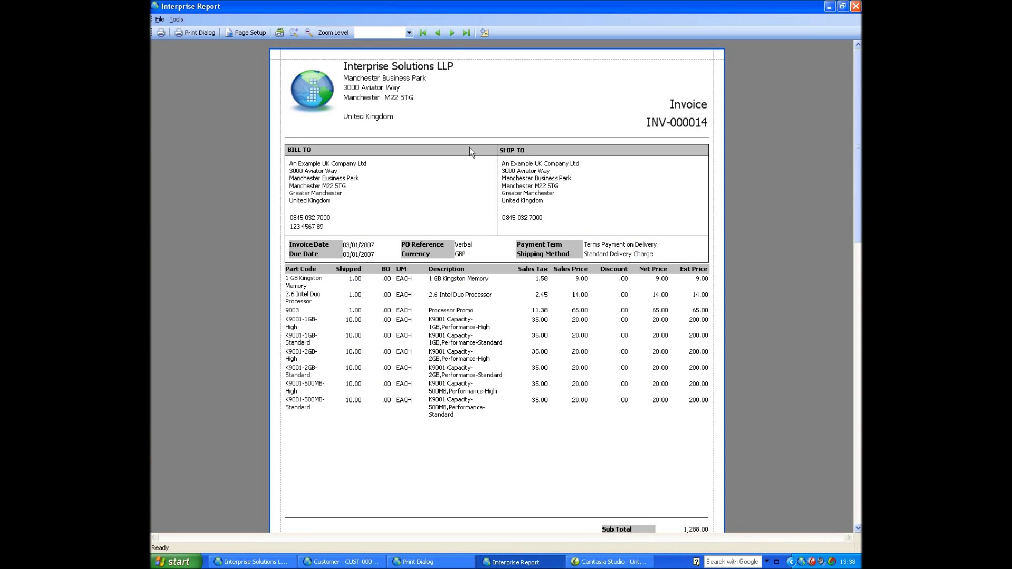
# Examine the previewed invoice at a smaller zoom, and close the preview and the print settings.
pyautogui.click(310, 33)
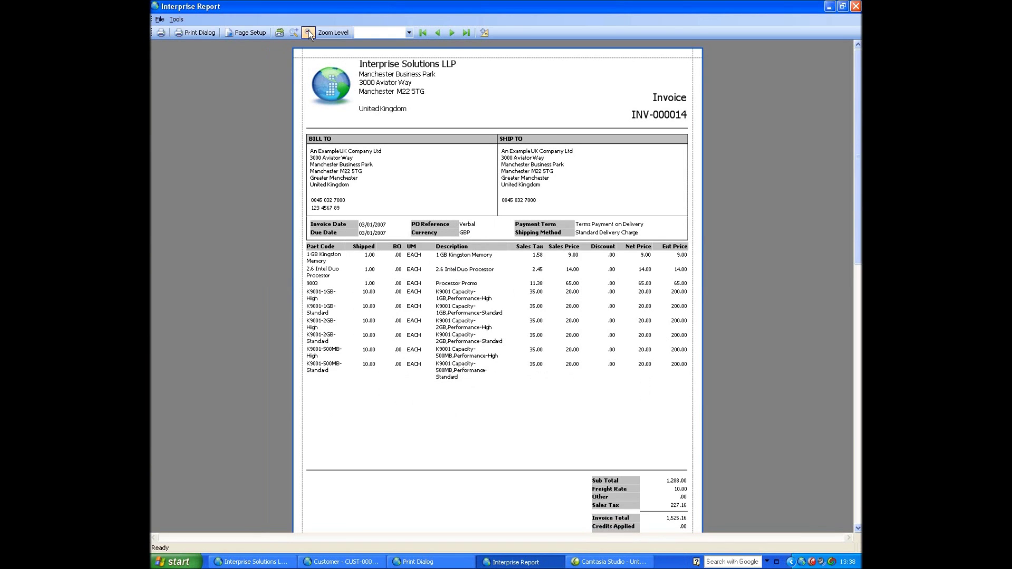
pyautogui.click(308, 33)
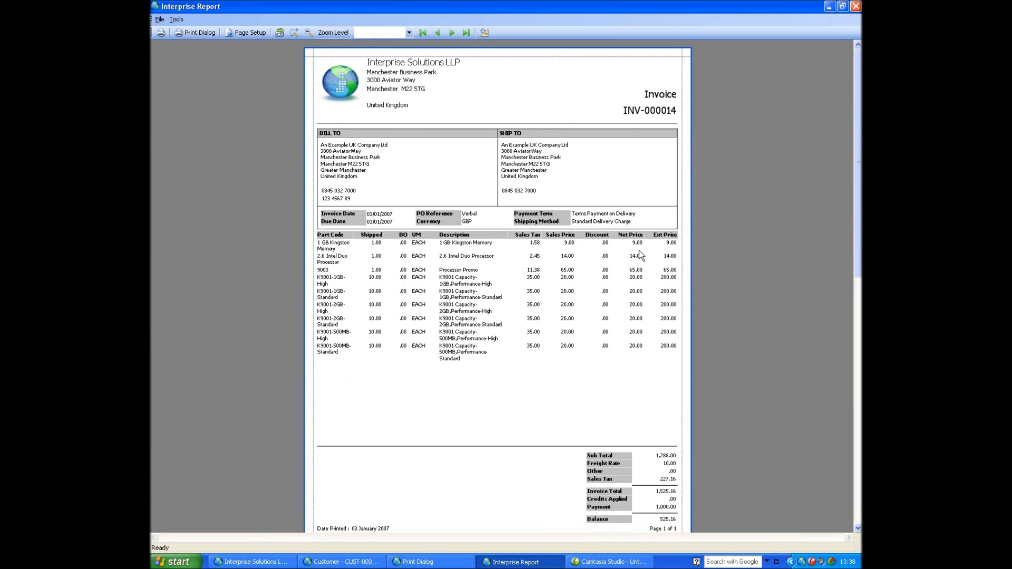
pyautogui.click(855, 6)
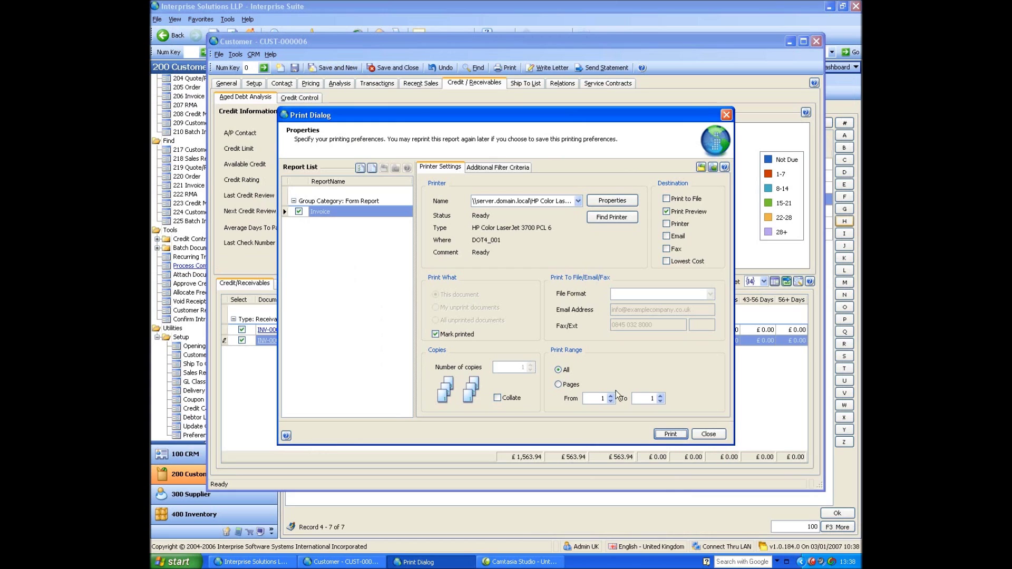
pyautogui.click(710, 435)
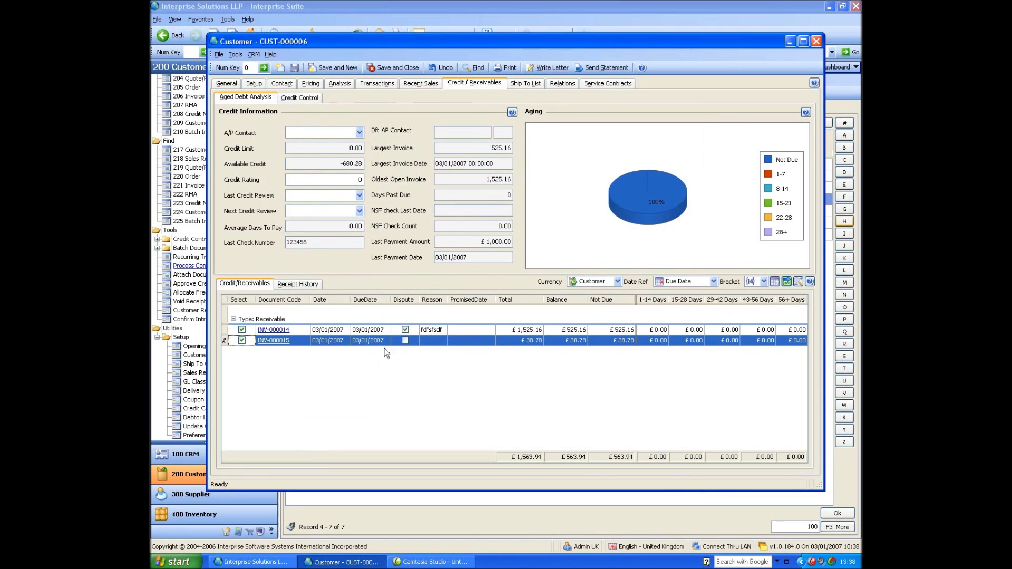
# Set the promised payment date of both selected invoices to 31/01/2007.
pyautogui.click(774, 282)
pyautogui.click(589, 286)
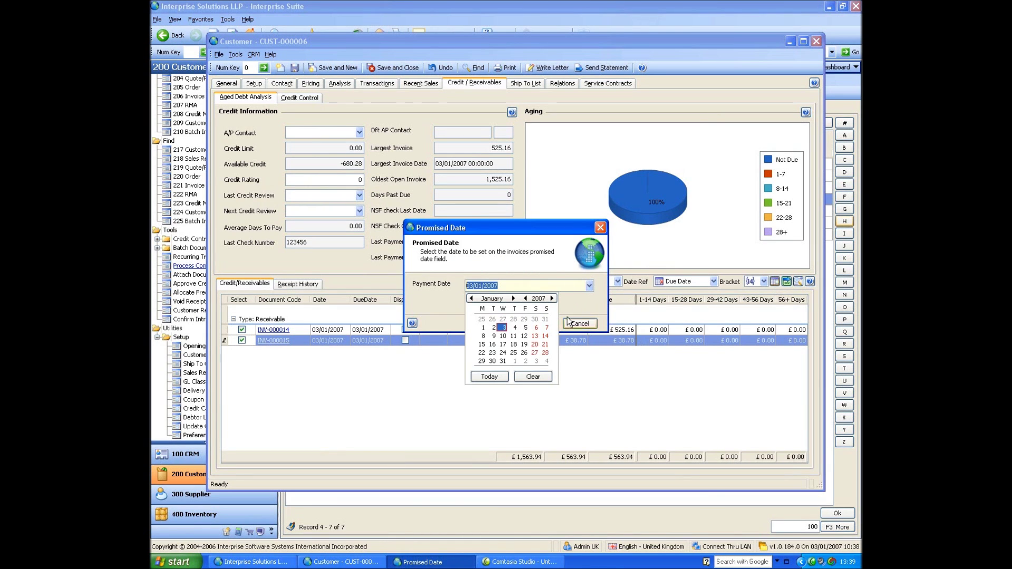
pyautogui.click(507, 364)
pyautogui.press('Return')
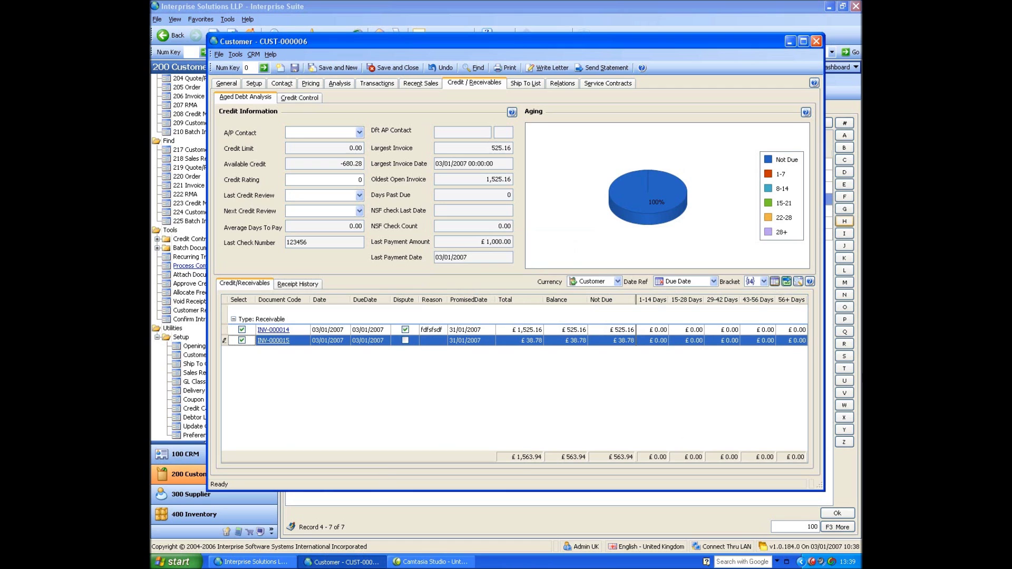
# Check the customer's credit control options and ship-to list.
pyautogui.click(299, 97)
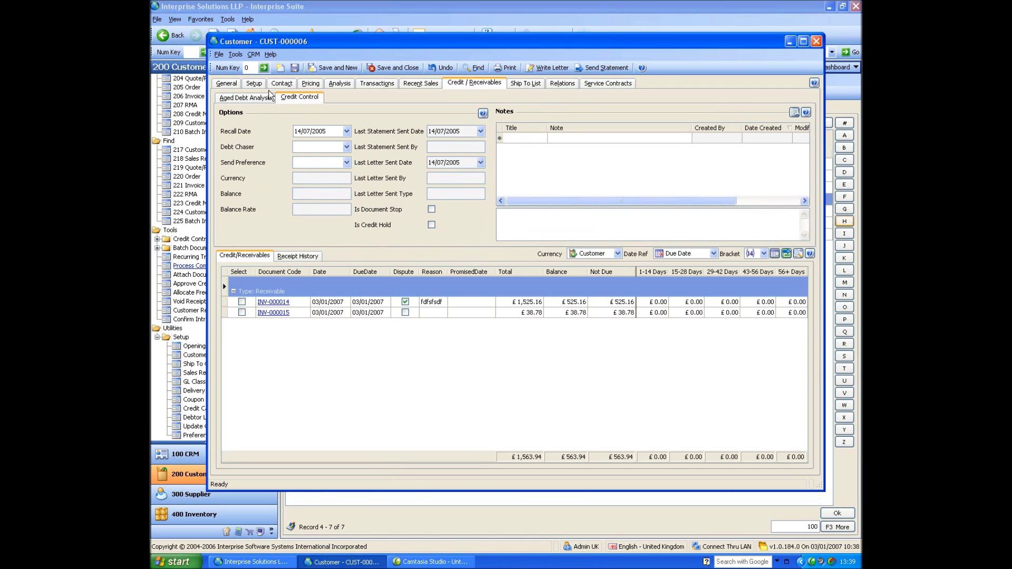
pyautogui.click(534, 83)
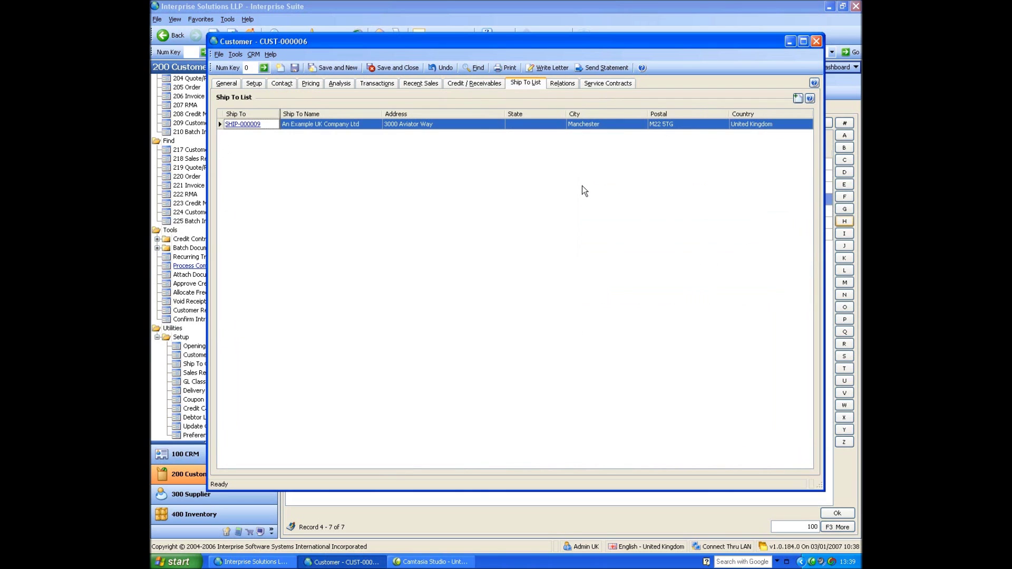